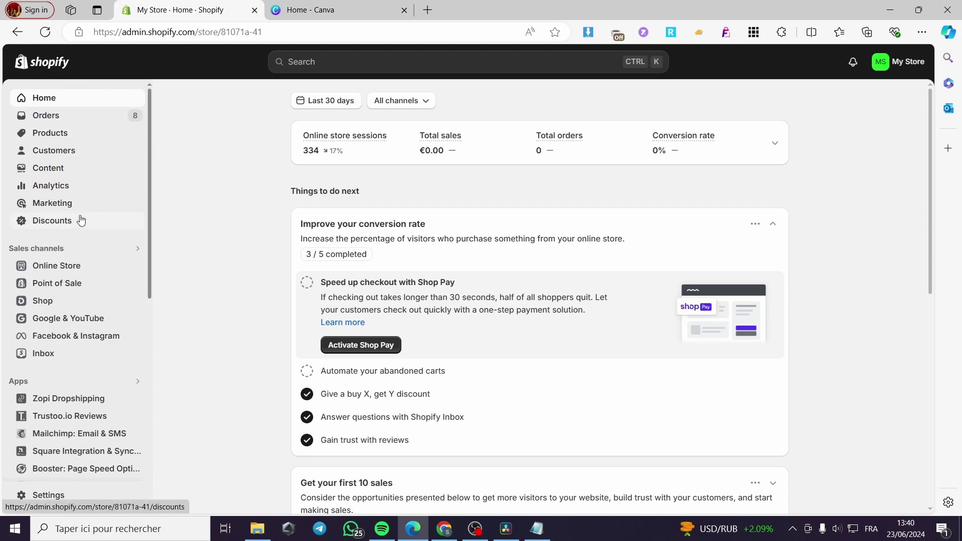
Step: Open the Online Store channel and view the live storefront, looking over its home page
click(50, 272)
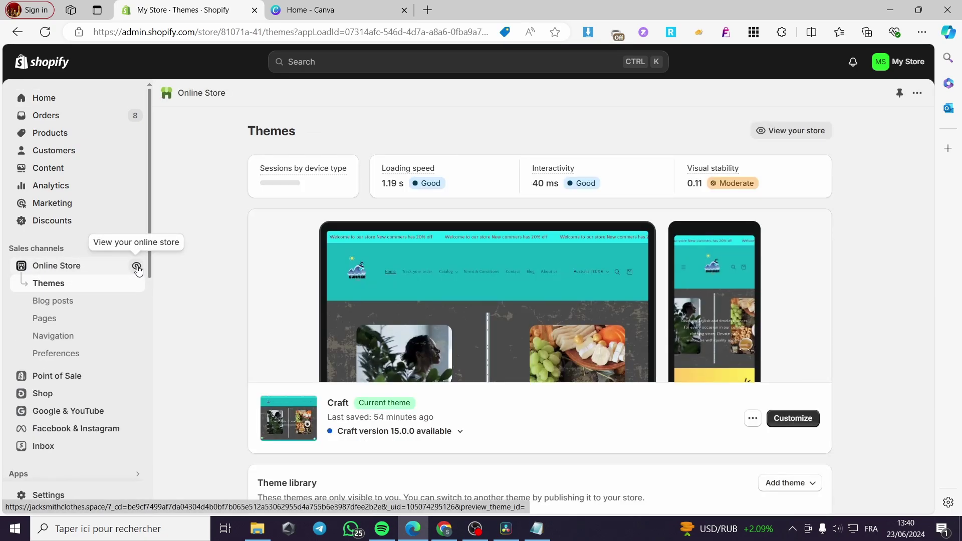
click(137, 266)
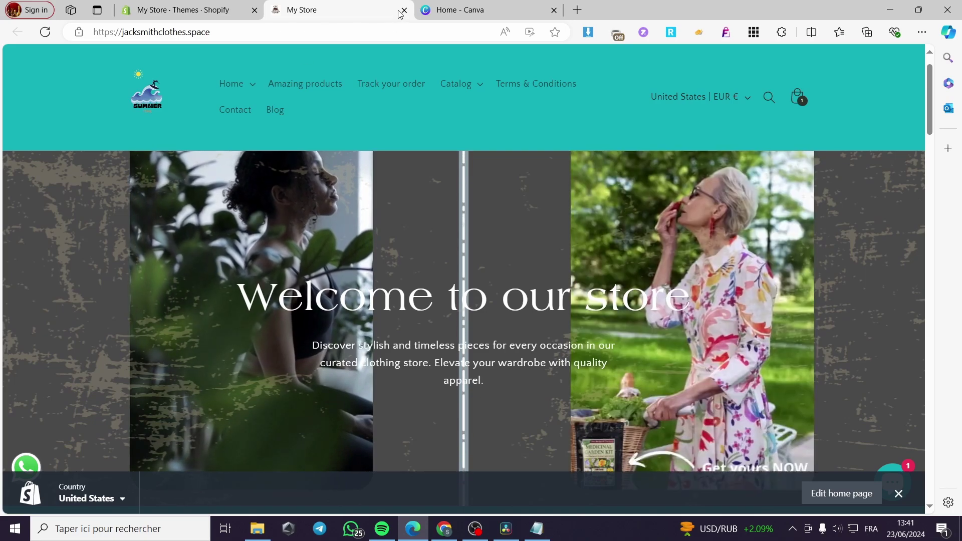
scroll(535, 329, up, 2)
scroll(508, 311, down, 4)
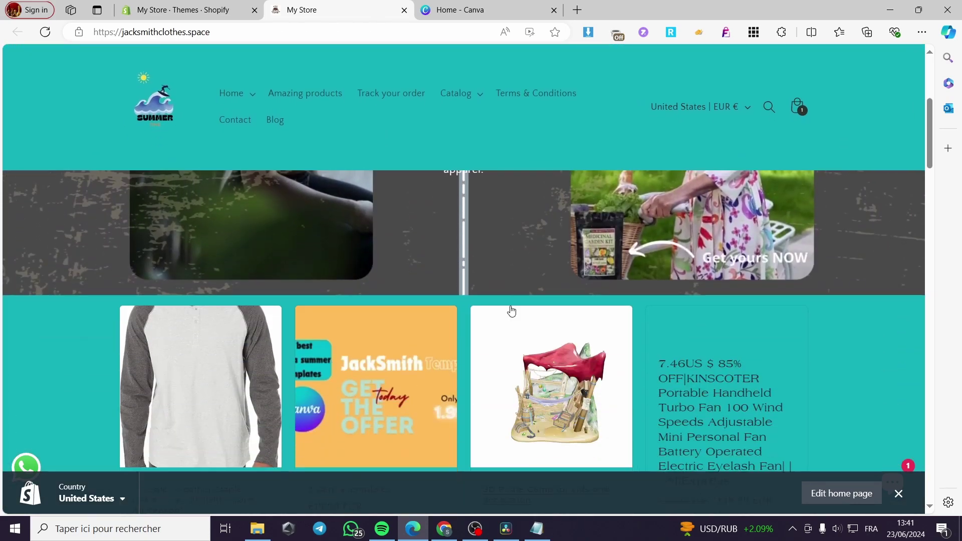
scroll(508, 301, up, 4)
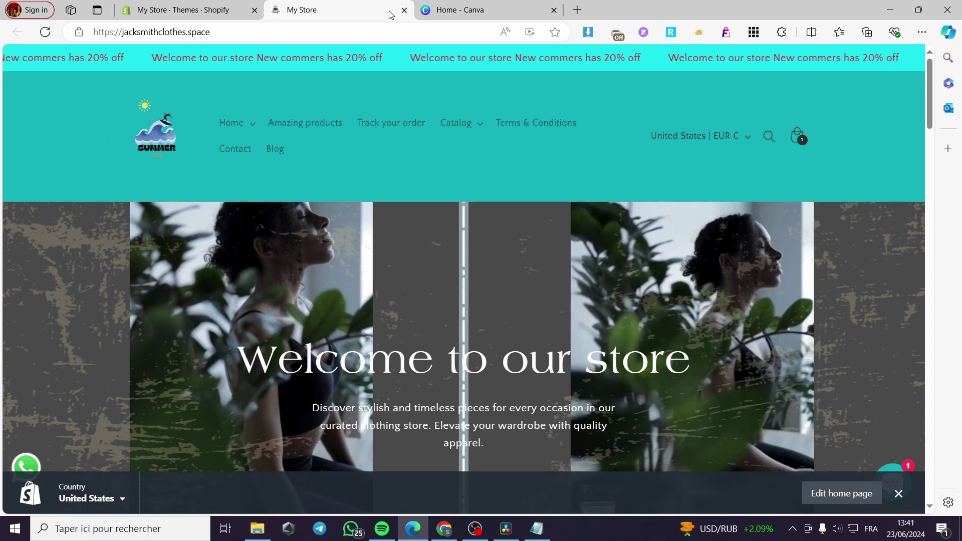
Step: Return to the store admin, open the current Craft theme for customization, and set the preview to desktop size
click(177, 10)
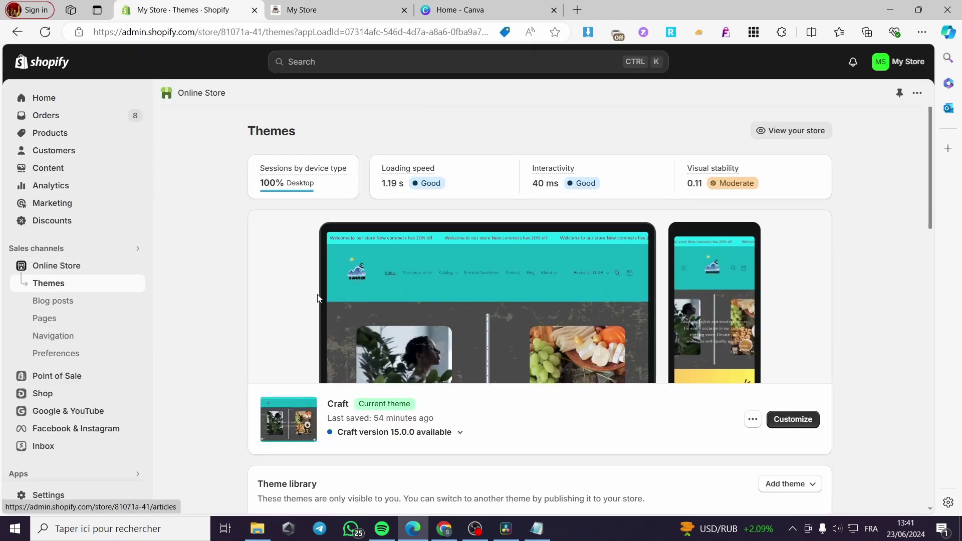
scroll(660, 317, down, 3)
scroll(449, 366, down, 3)
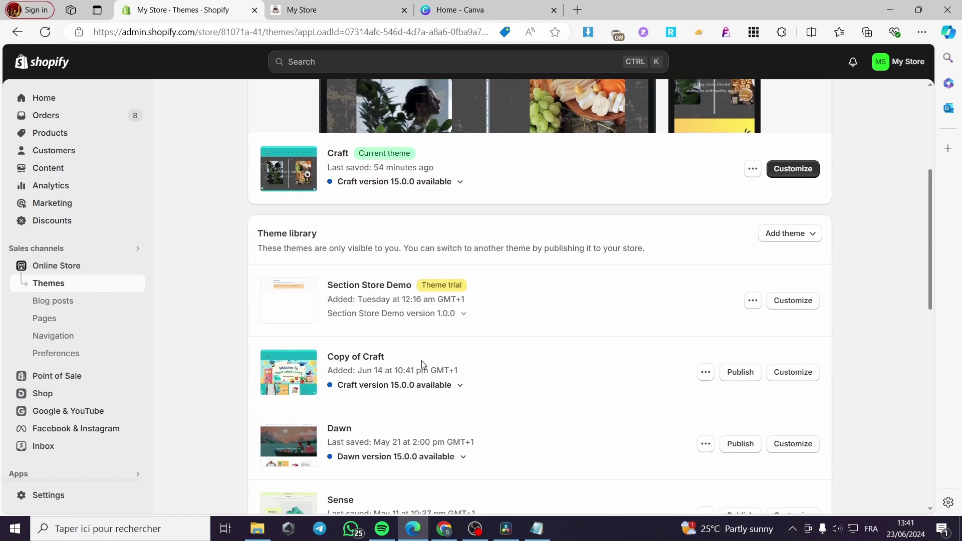
scroll(319, 366, down, 1)
scroll(476, 393, up, 4)
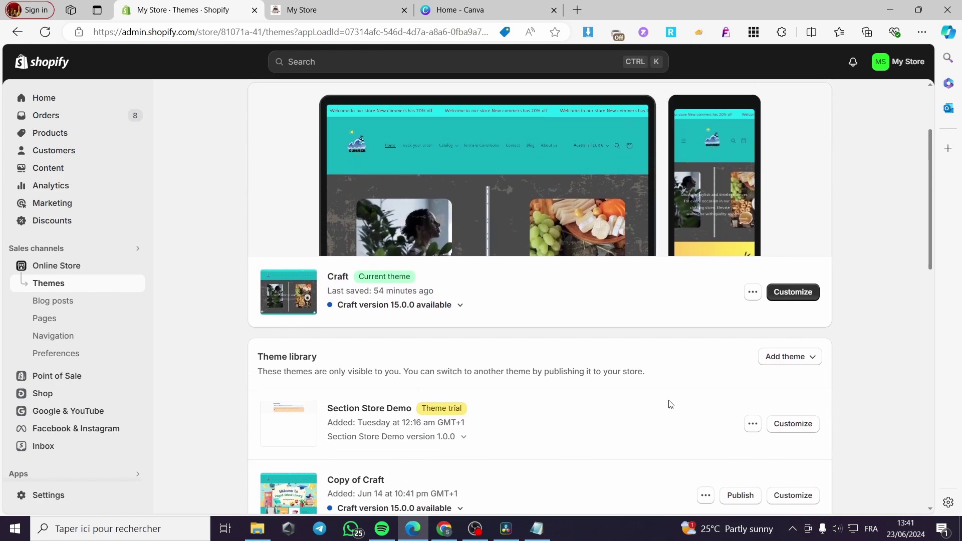
click(782, 304)
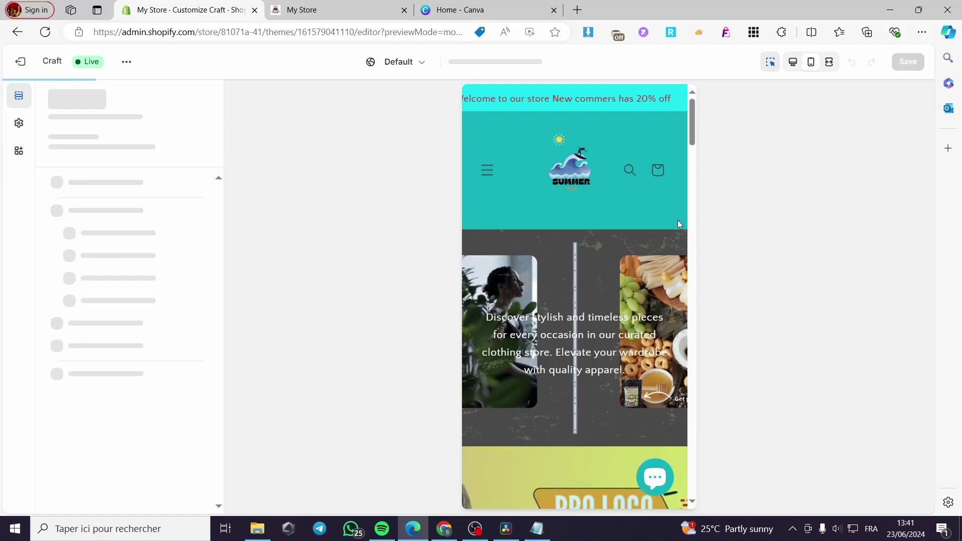
click(792, 63)
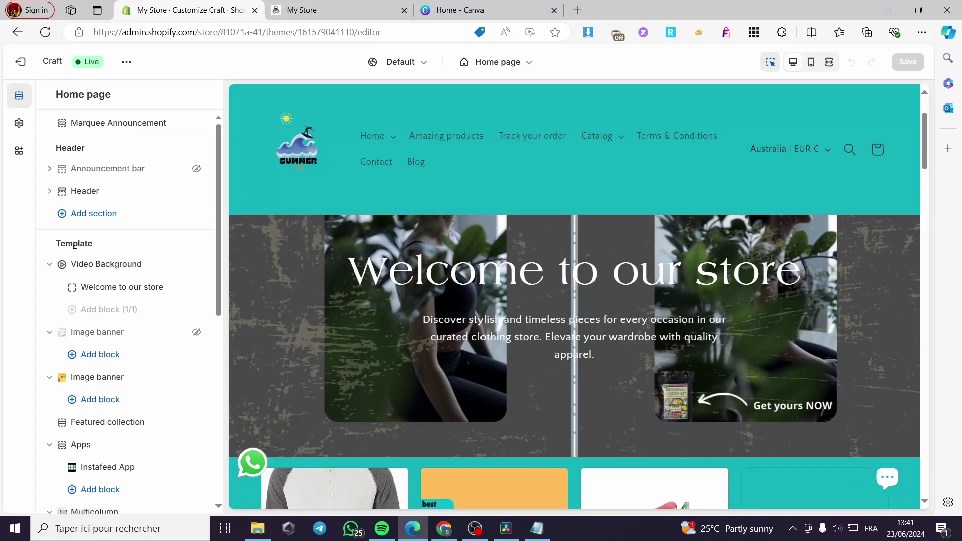
Step: Add an Image banner section at the end of the home page template, below Custom Liquid
scroll(101, 248, down, 8)
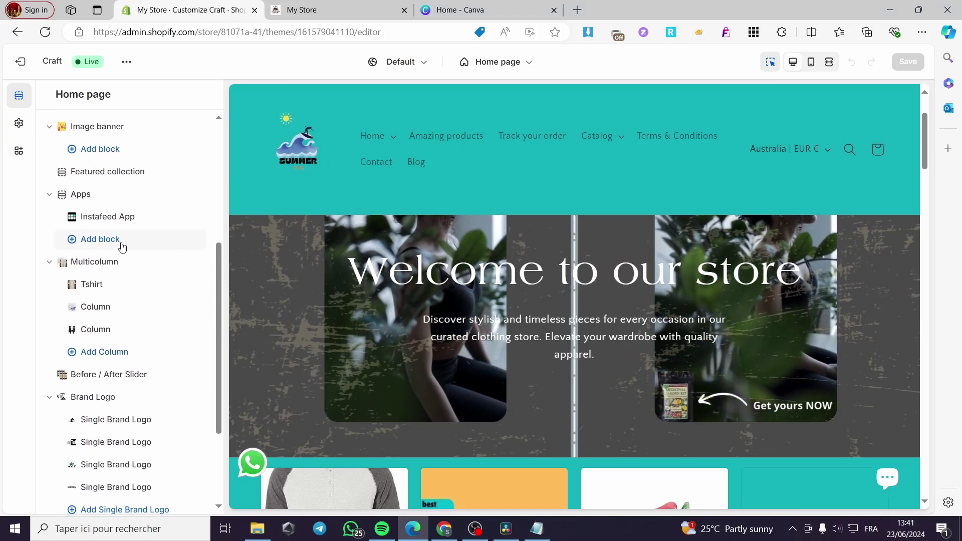
scroll(138, 251, down, 1)
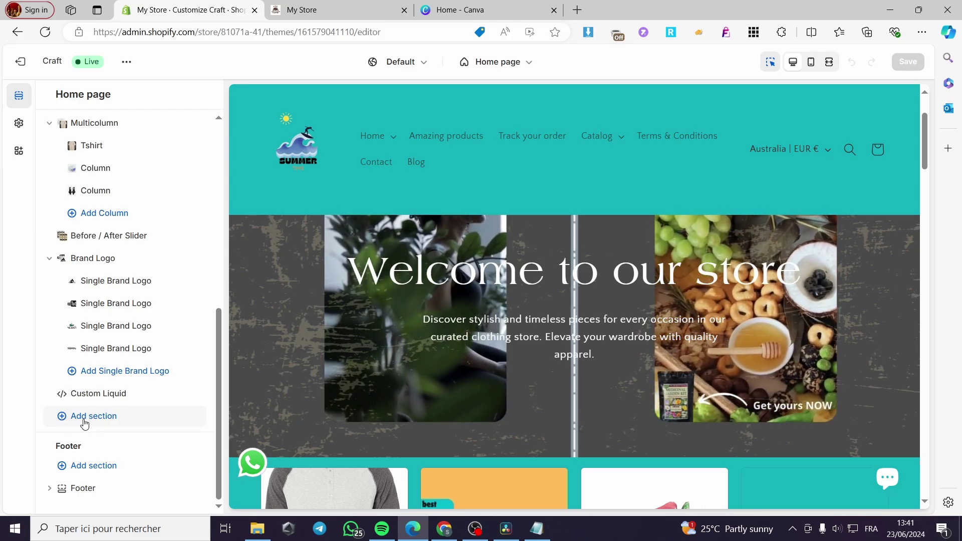
click(90, 420)
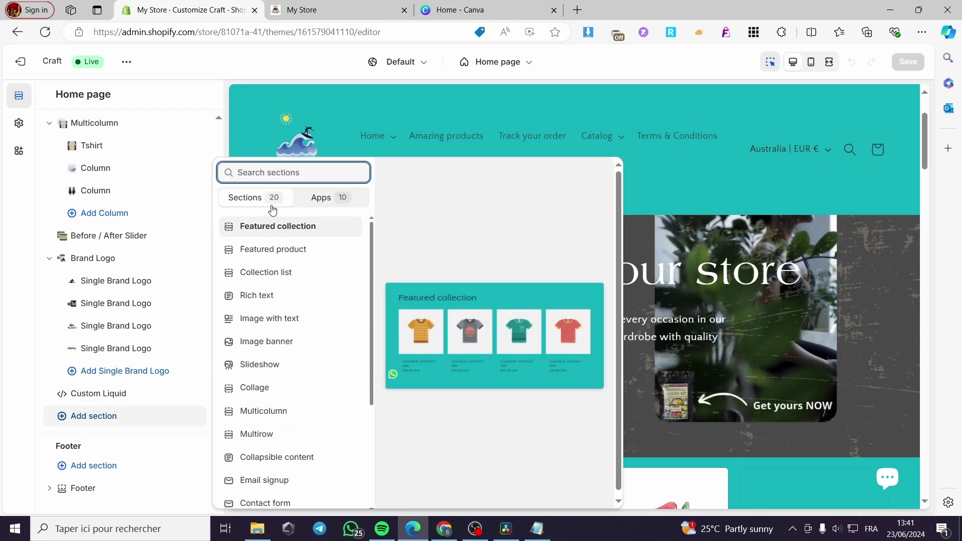
click(294, 347)
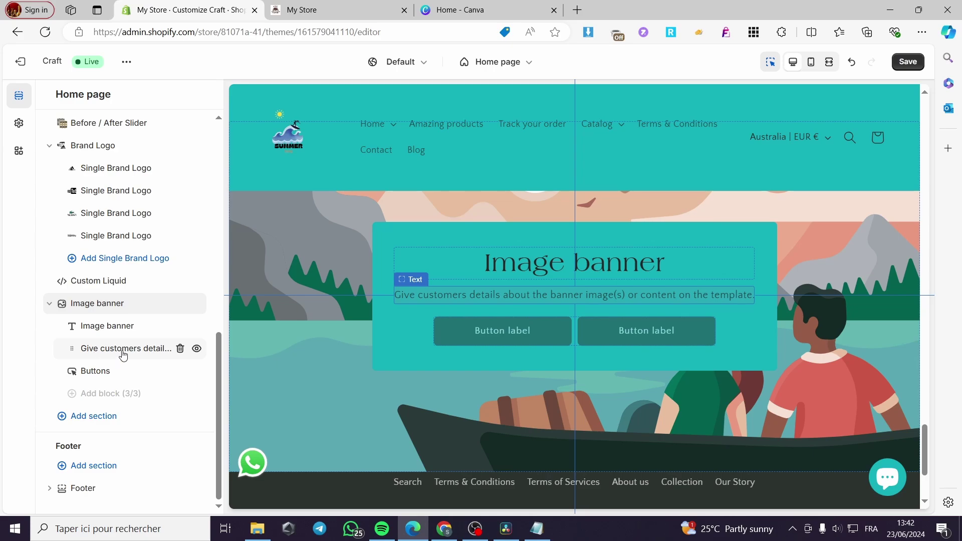
Step: Remove the text, buttons and heading blocks from the new Image banner section and collapse it
click(180, 349)
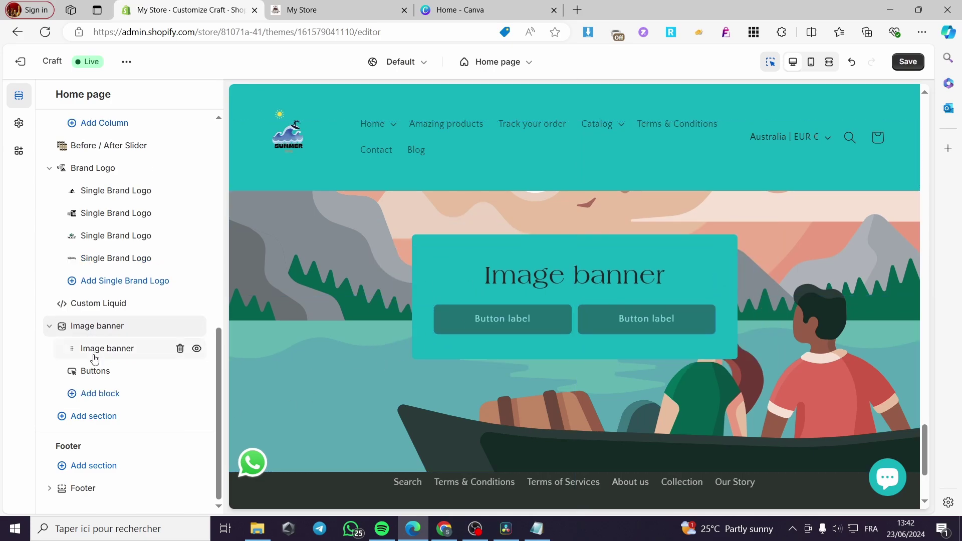
click(97, 377)
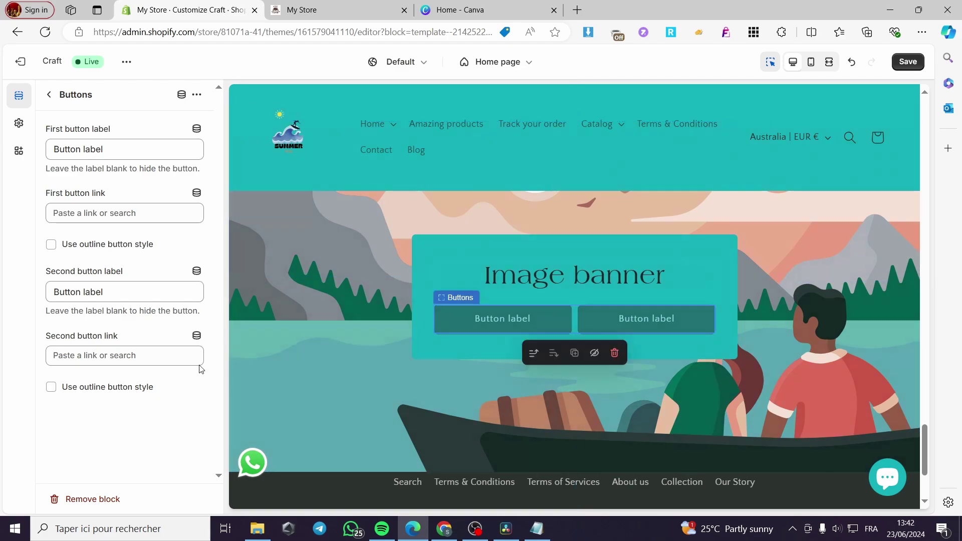
click(49, 94)
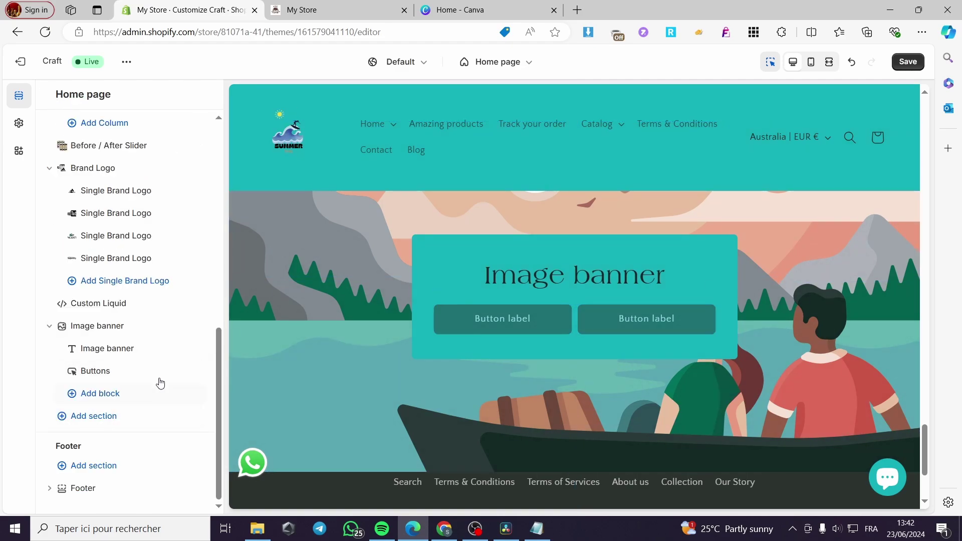
click(180, 371)
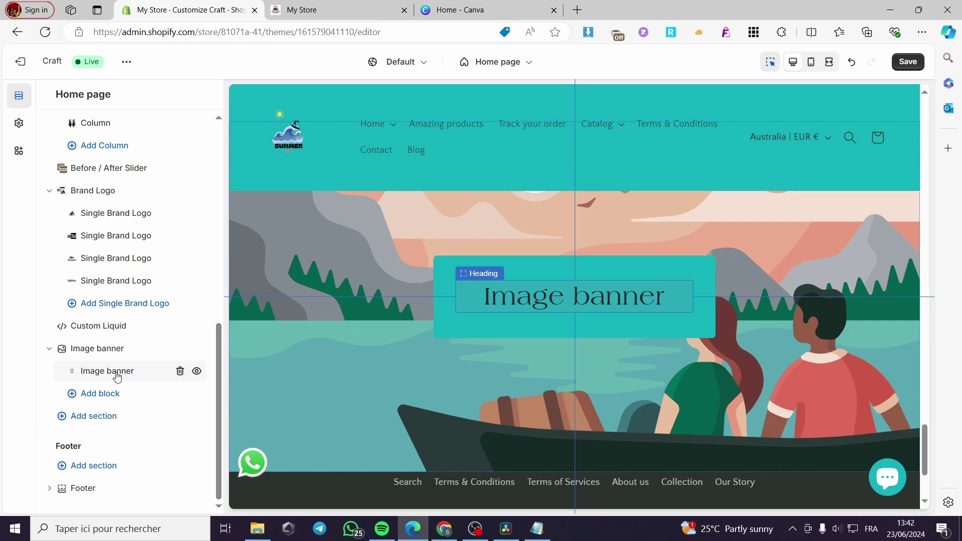
click(612, 310)
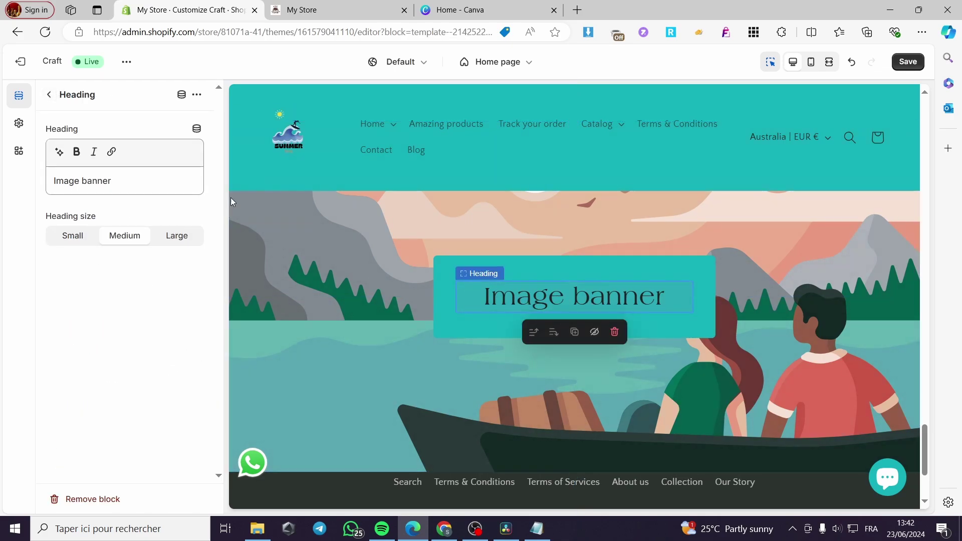
click(49, 94)
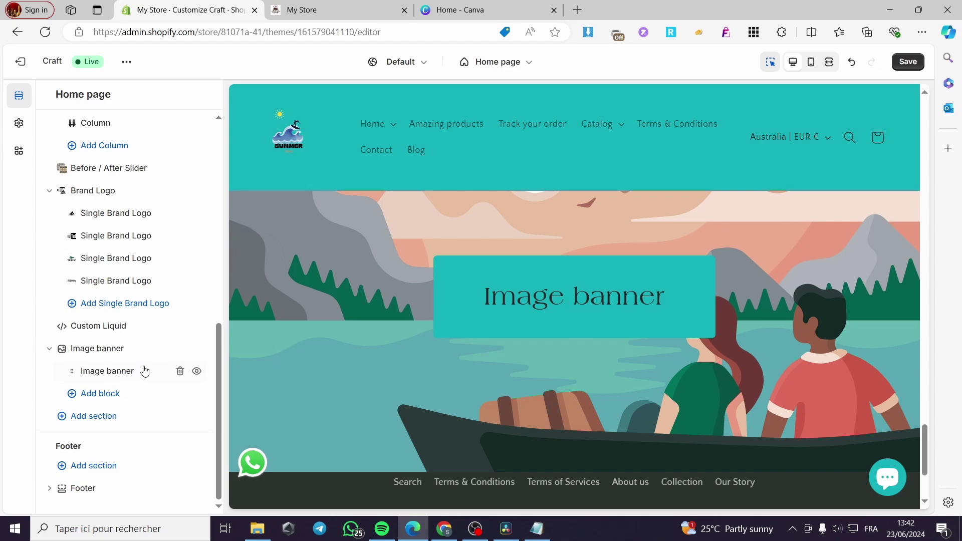
click(180, 371)
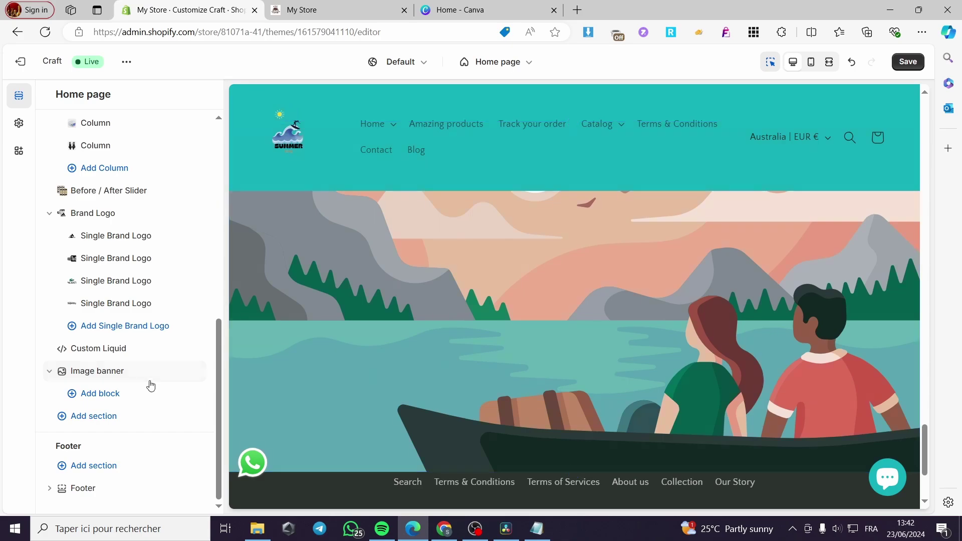
click(50, 373)
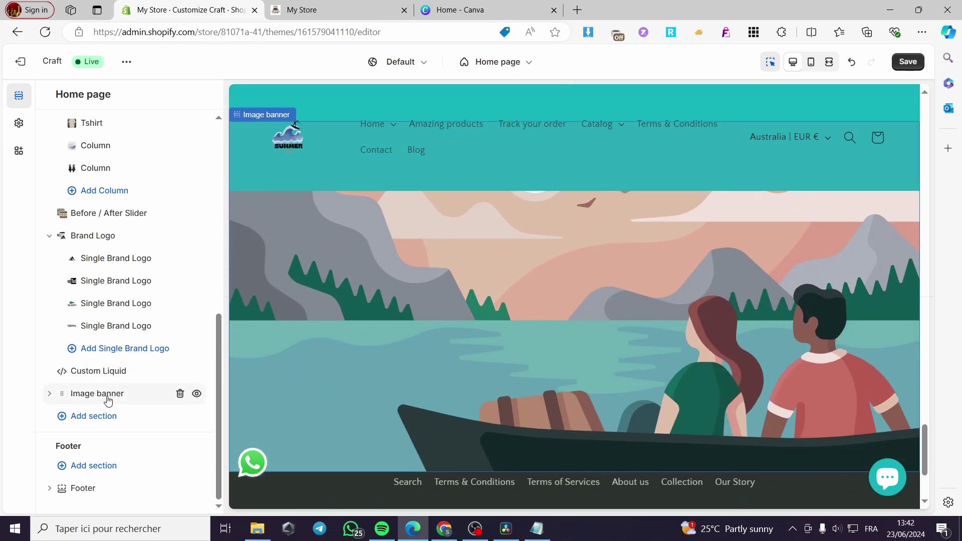
Step: Open the file picker for the new image banner's first image and search the files for 1600*1050
click(100, 394)
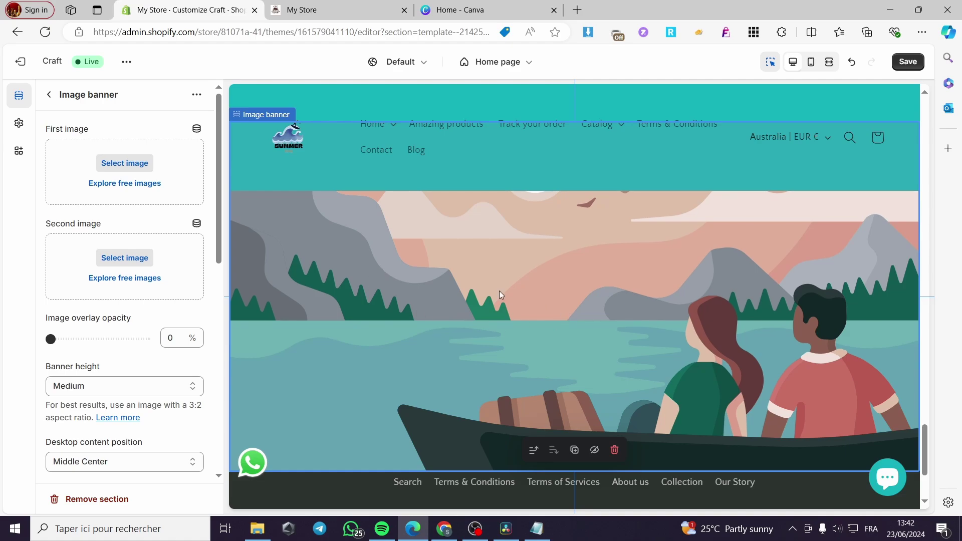
click(126, 164)
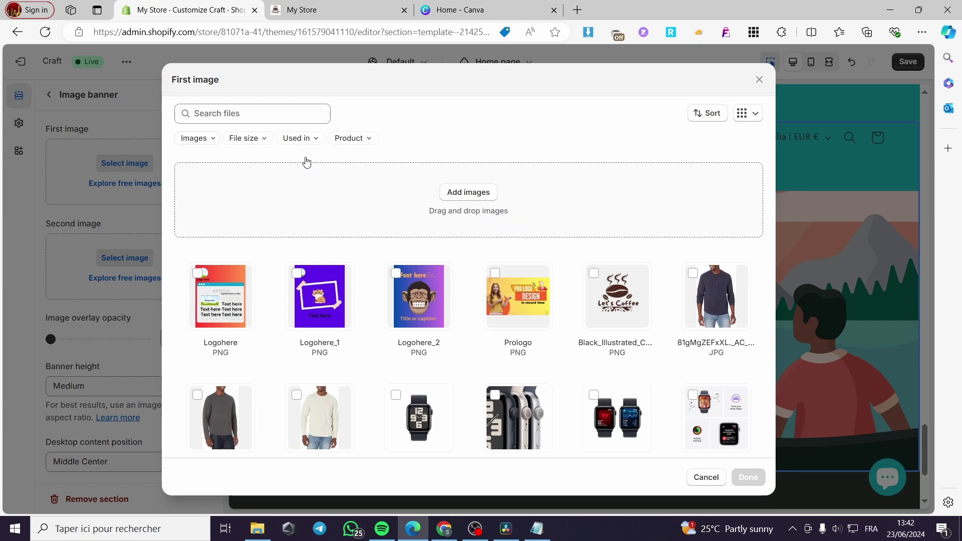
click(274, 114)
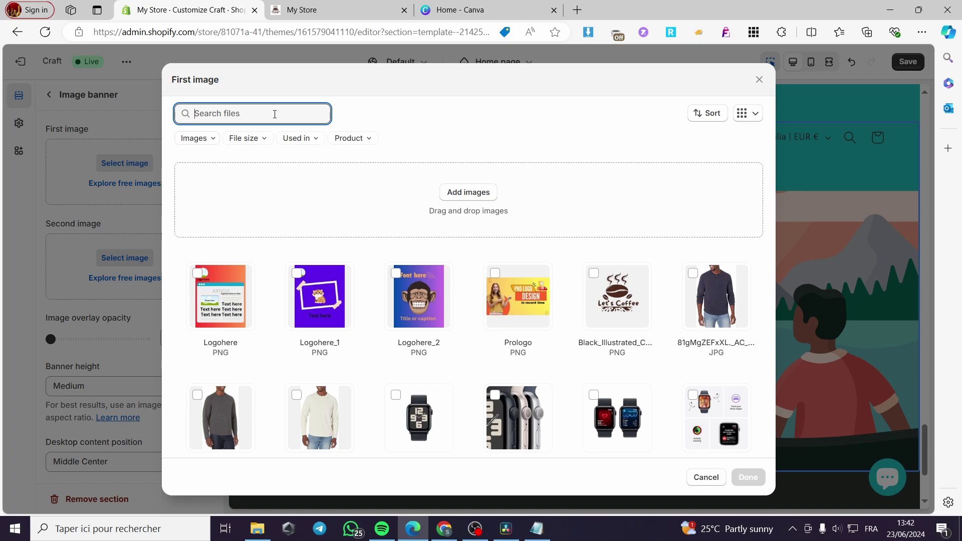
text(1600)
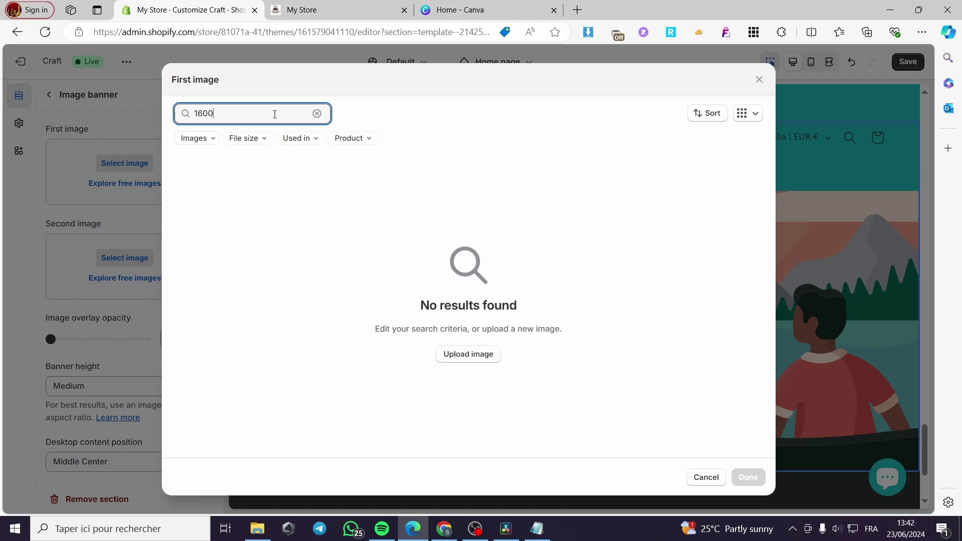
text(*)
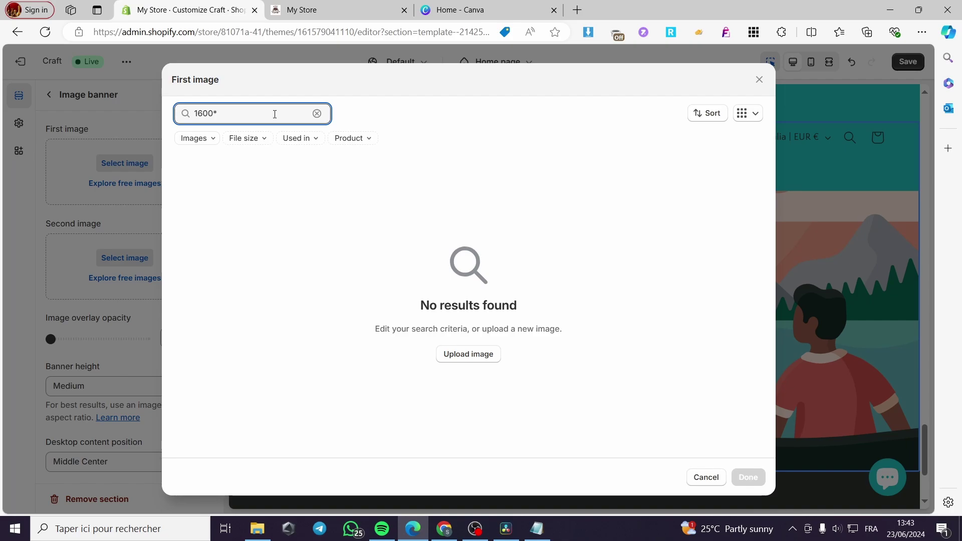
text(1050)
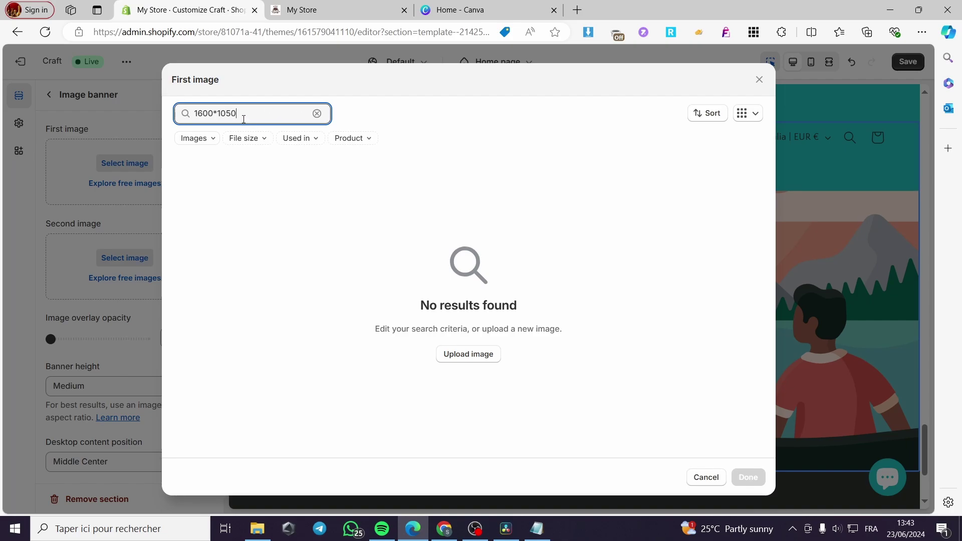
drag(243, 118, 176, 122)
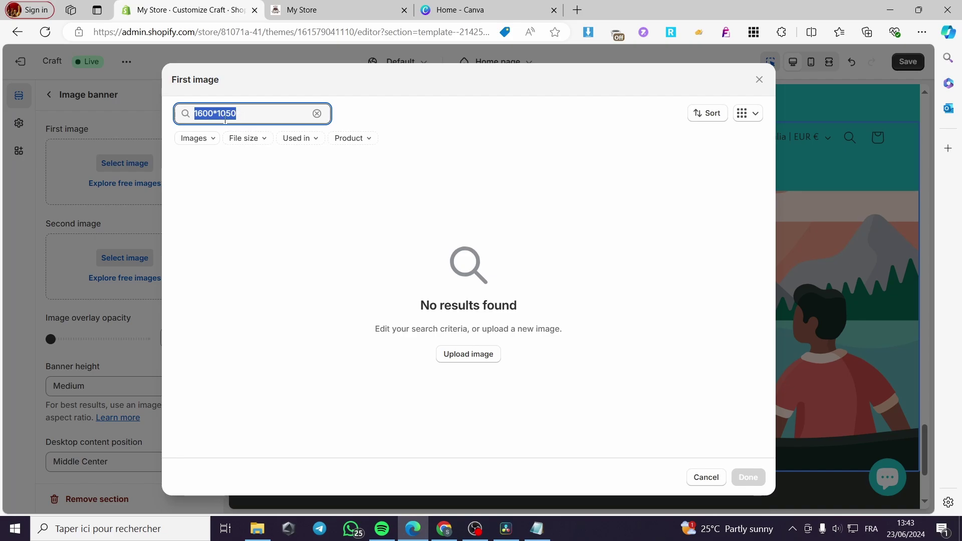
Step: Switch to Canva, create a new custom-size design of 1600 × 1050 px, and return to the Shopify theme editor
click(479, 12)
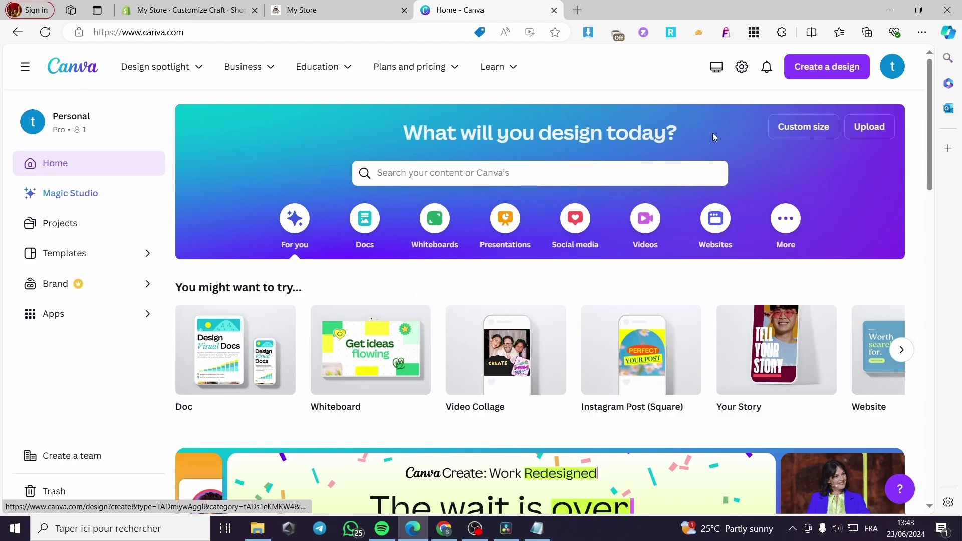
click(817, 74)
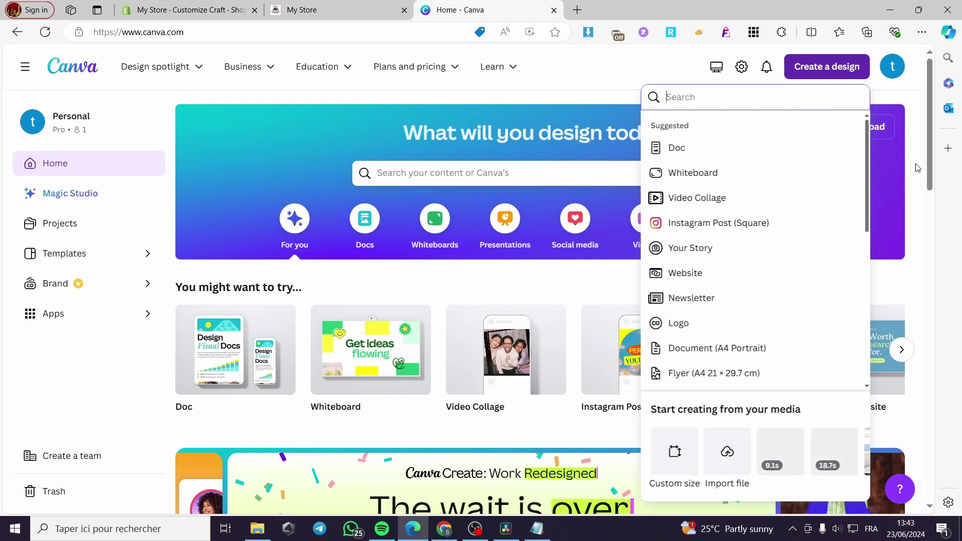
click(673, 463)
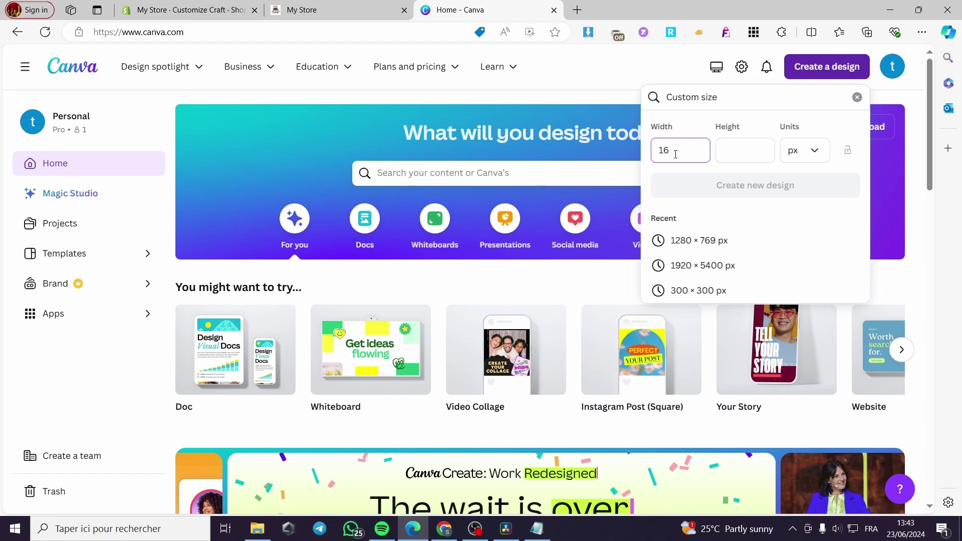
click(738, 150)
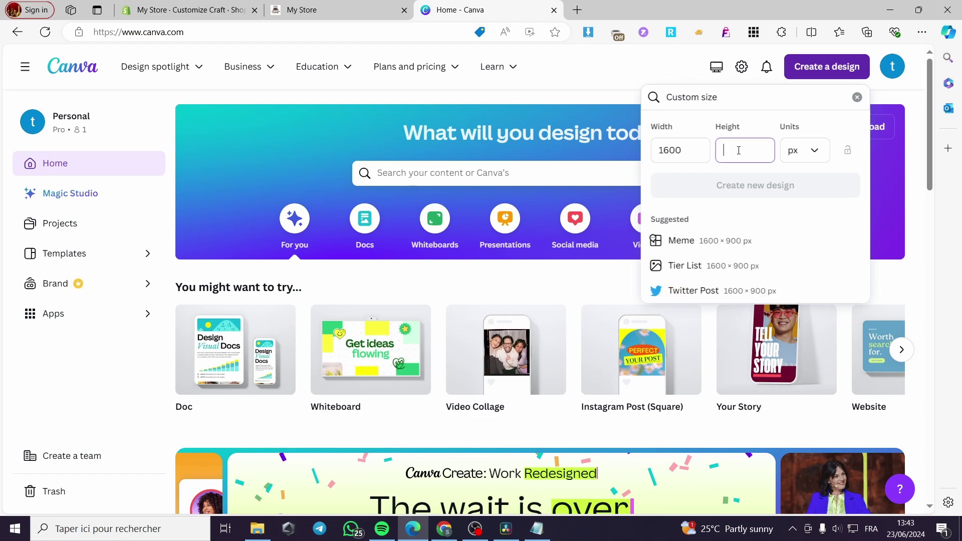
text(1050)
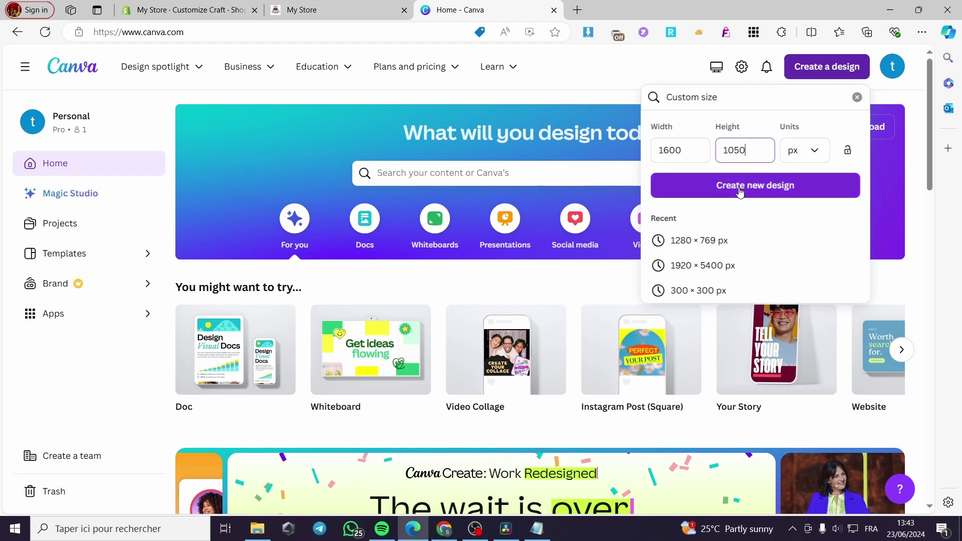
click(796, 186)
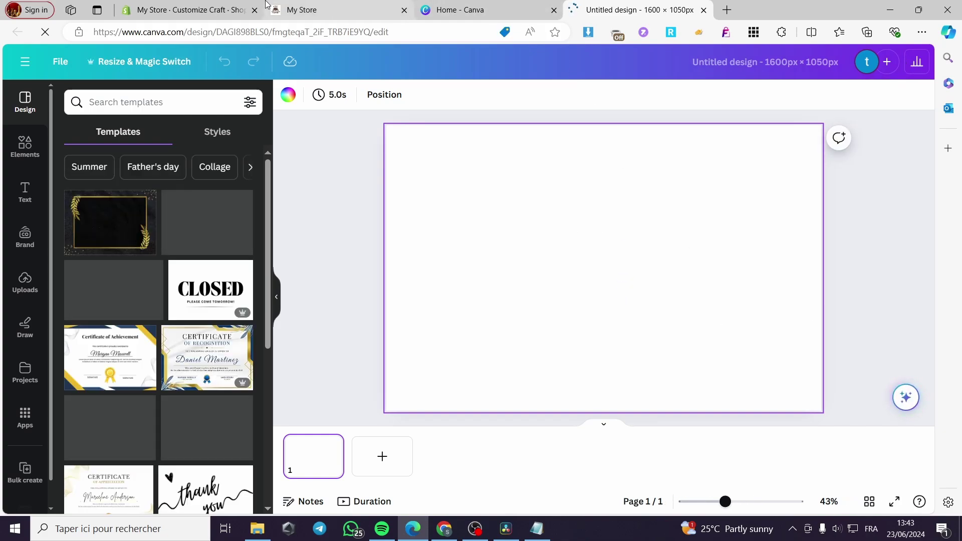
click(178, 7)
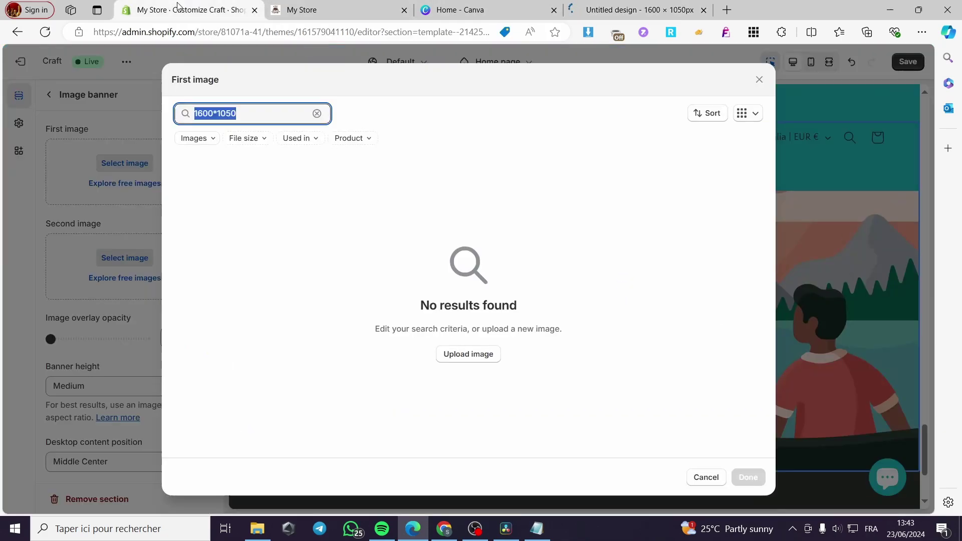
Step: Clear the image file search, switch to the 1600 × 1050 px Canva design, and upload the Pro logo PNG from the Téléchargements folder
click(317, 113)
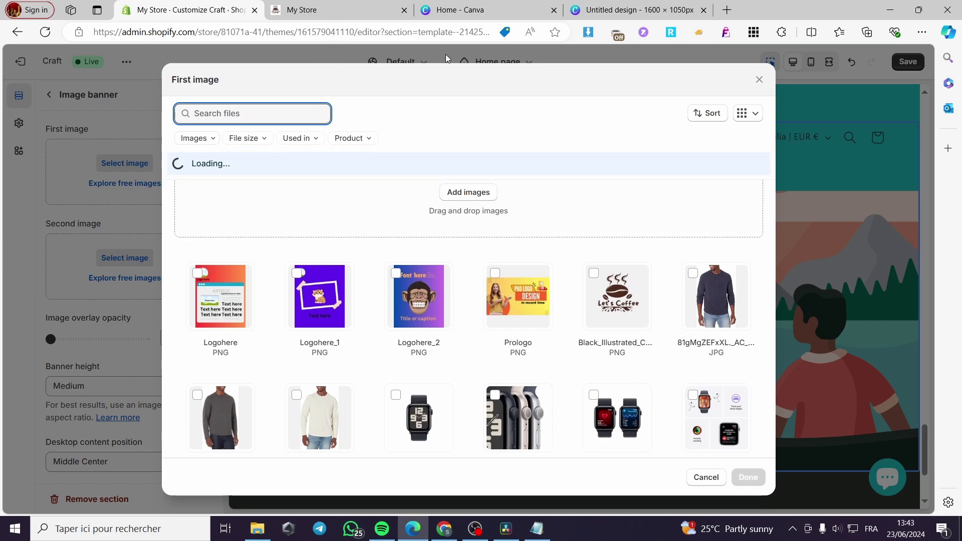
click(630, 7)
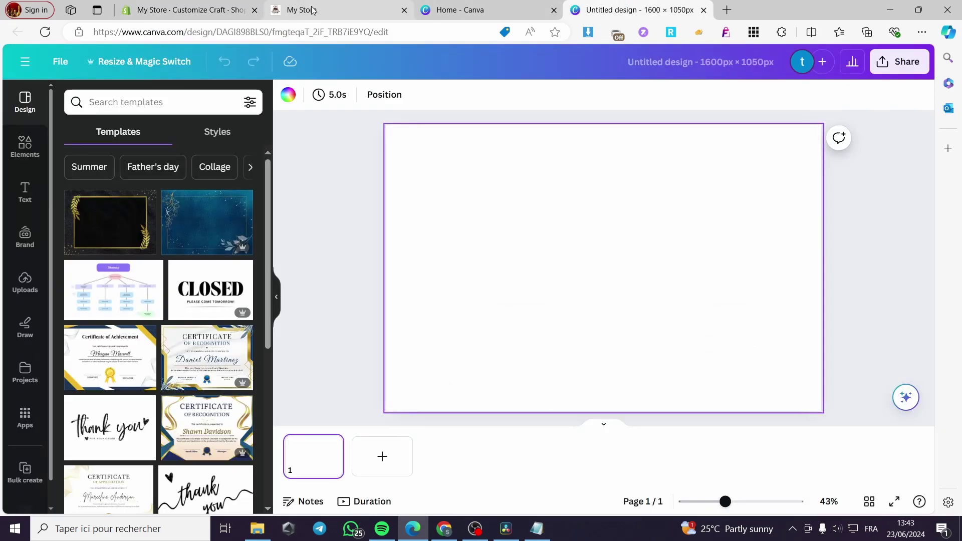
click(27, 281)
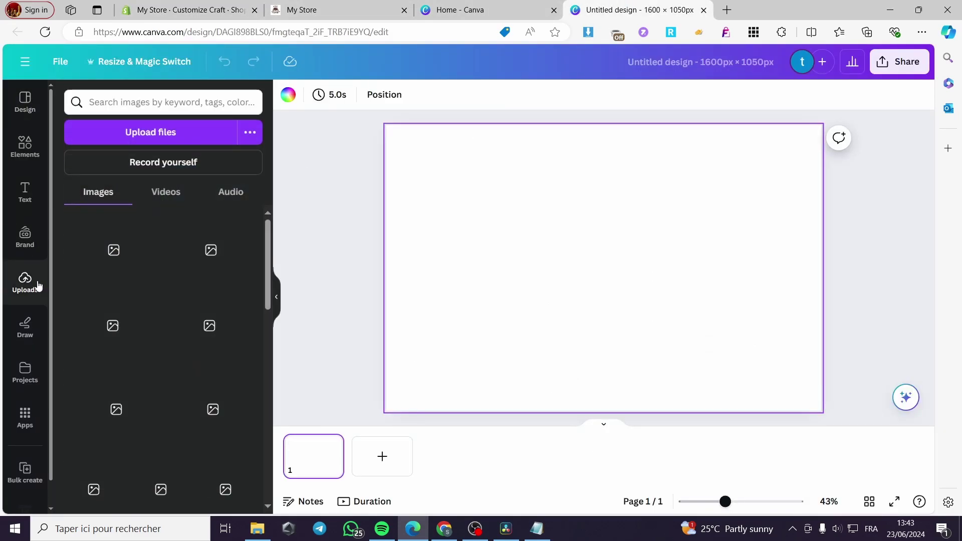
click(181, 131)
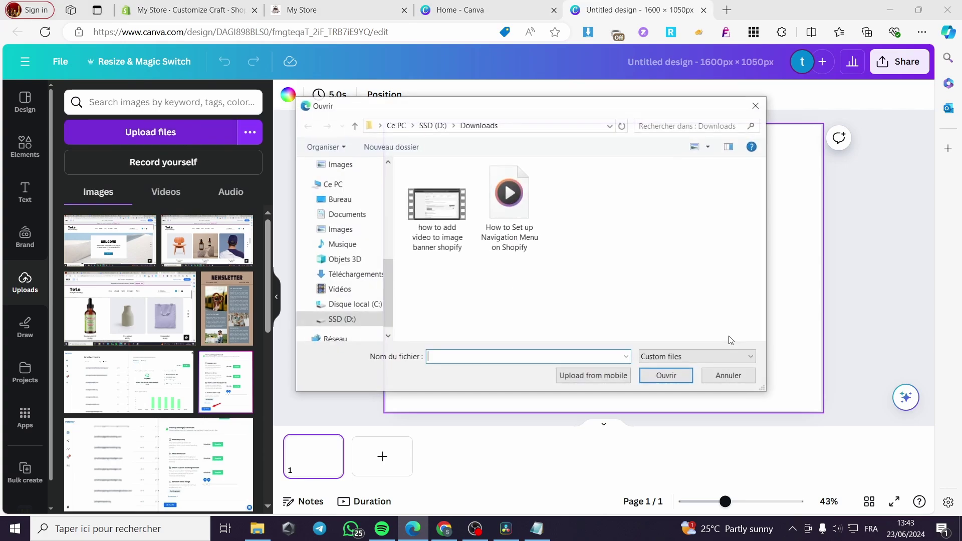
click(350, 274)
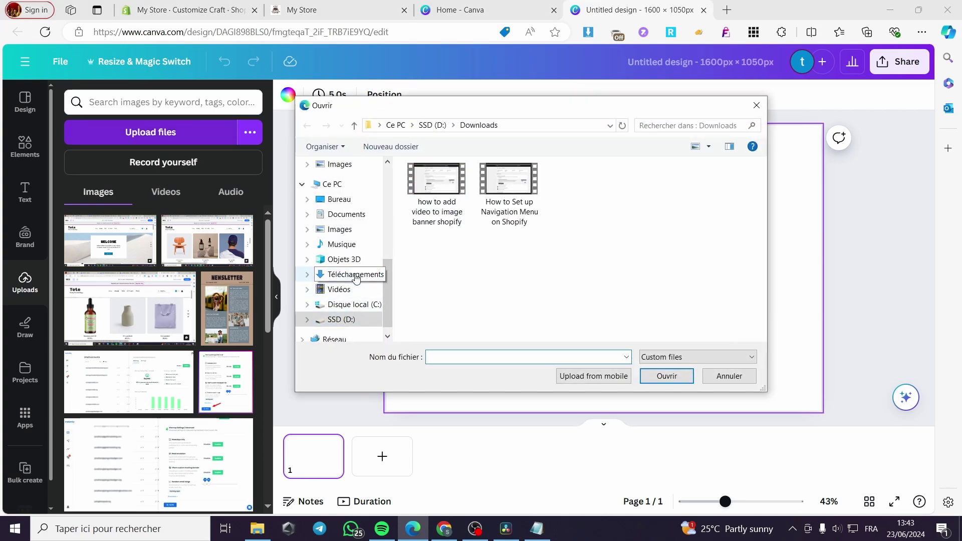
scroll(633, 268, down, 3)
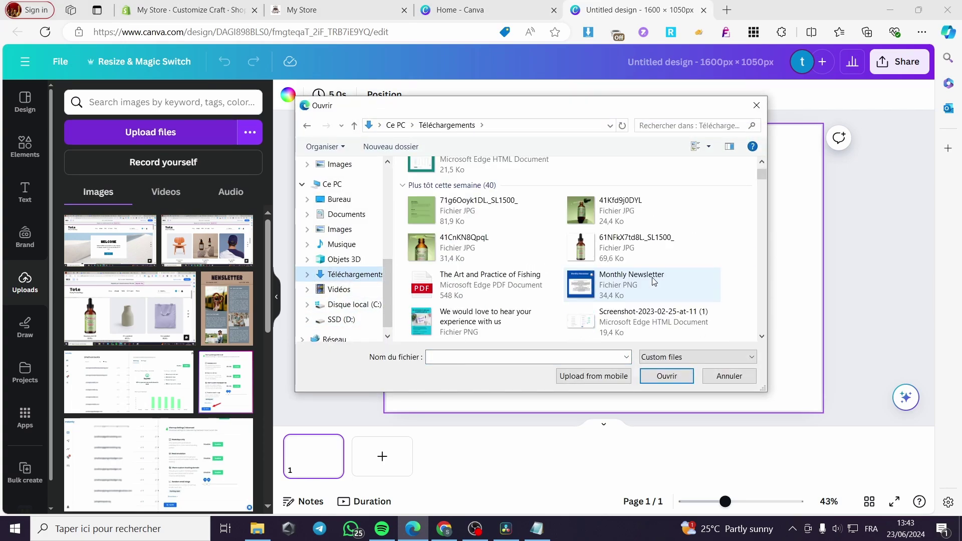
scroll(474, 262, up, 3)
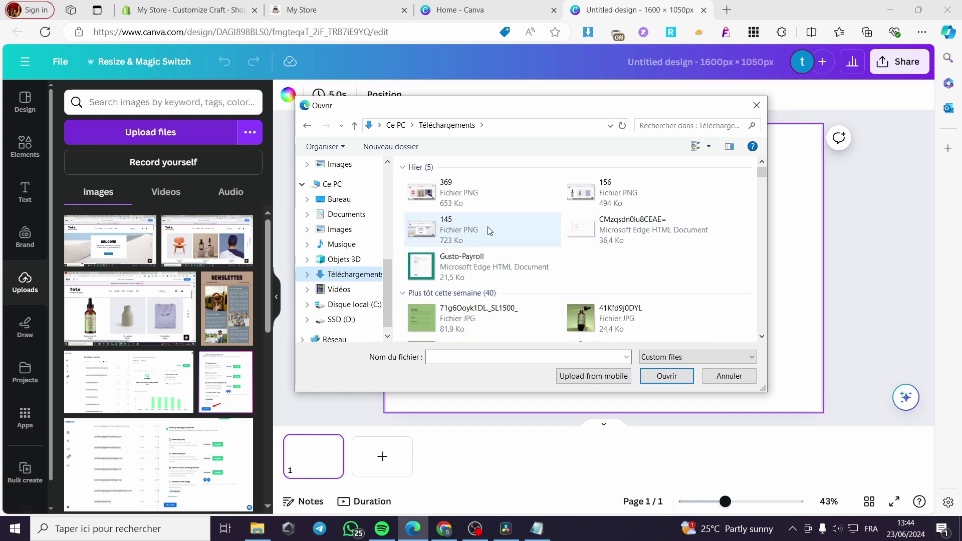
scroll(554, 276, down, 2)
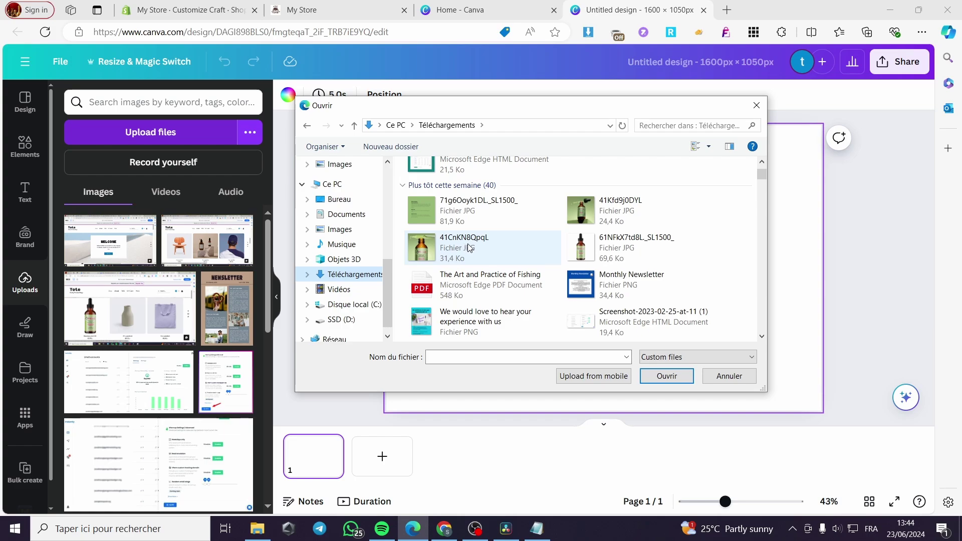
scroll(469, 247, down, 5)
click(624, 256)
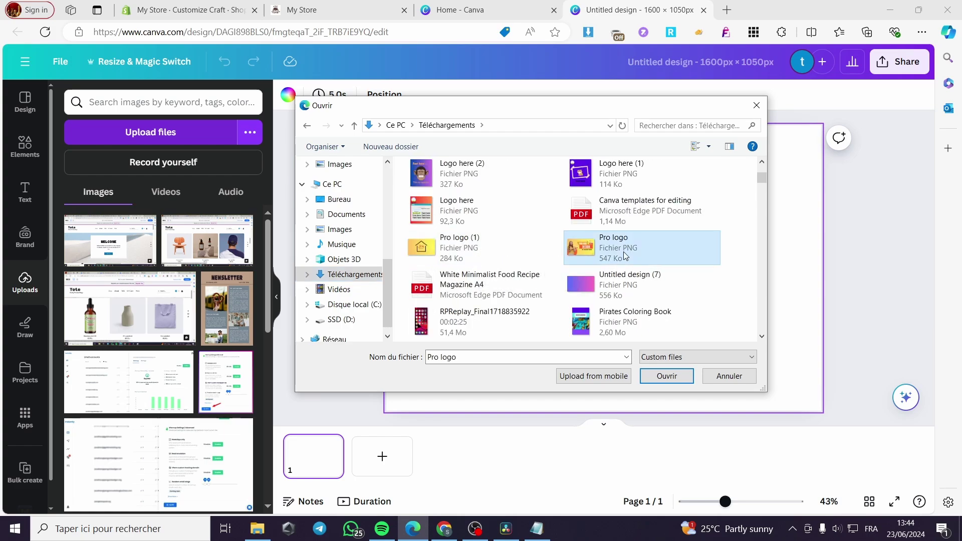
double_click(625, 256)
Step: Place the uploaded Pro logo image on the blank page and enlarge it to fill the whole 1600 × 1050 px canvas
click(129, 248)
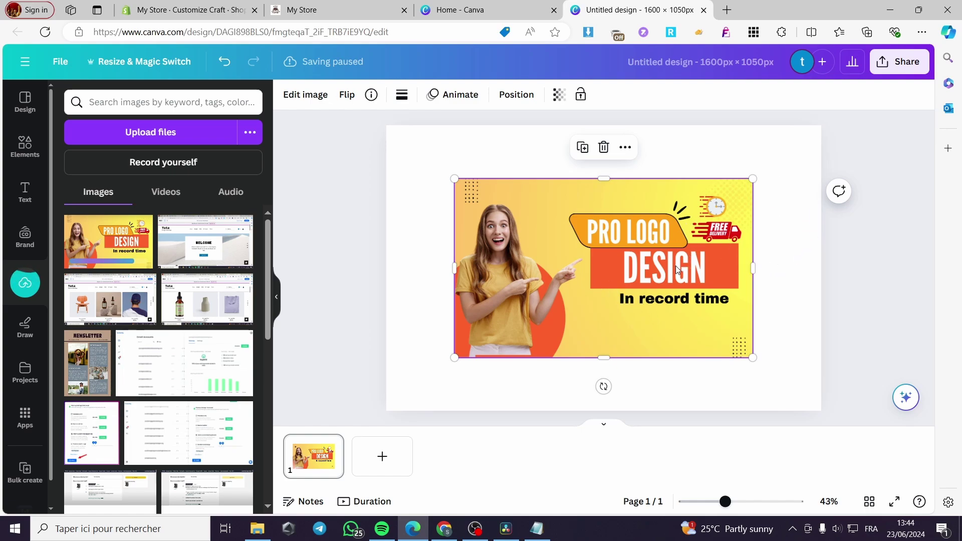
drag(675, 266, 606, 212)
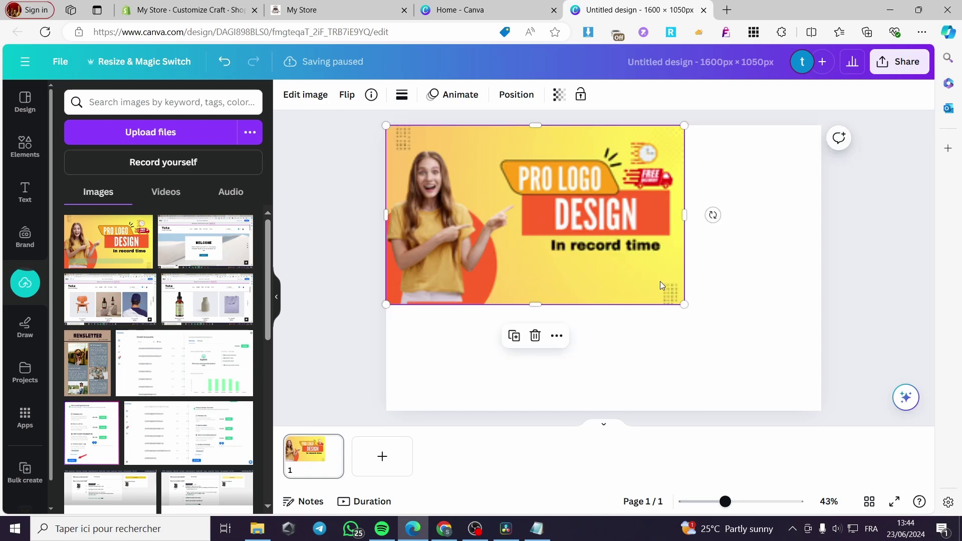
drag(687, 312, 780, 461)
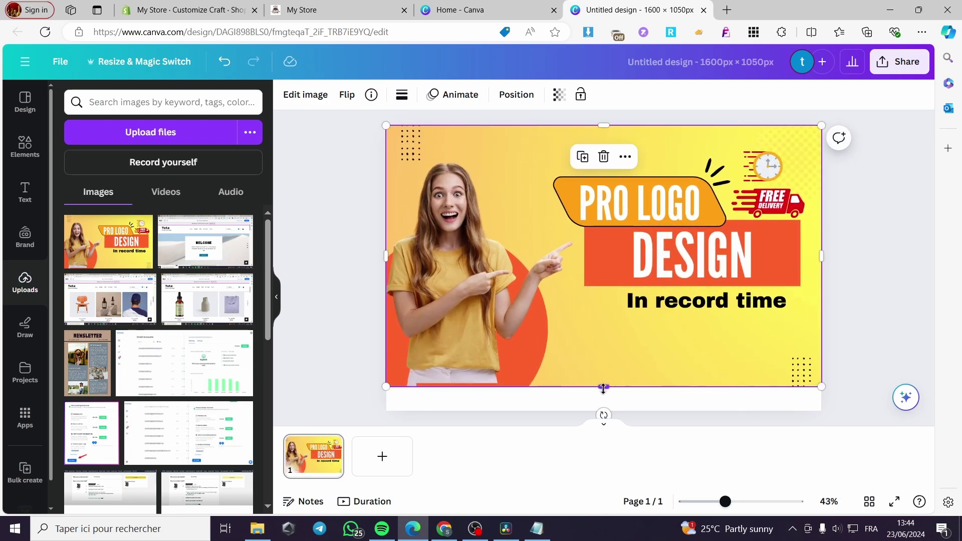
drag(603, 388, 603, 411)
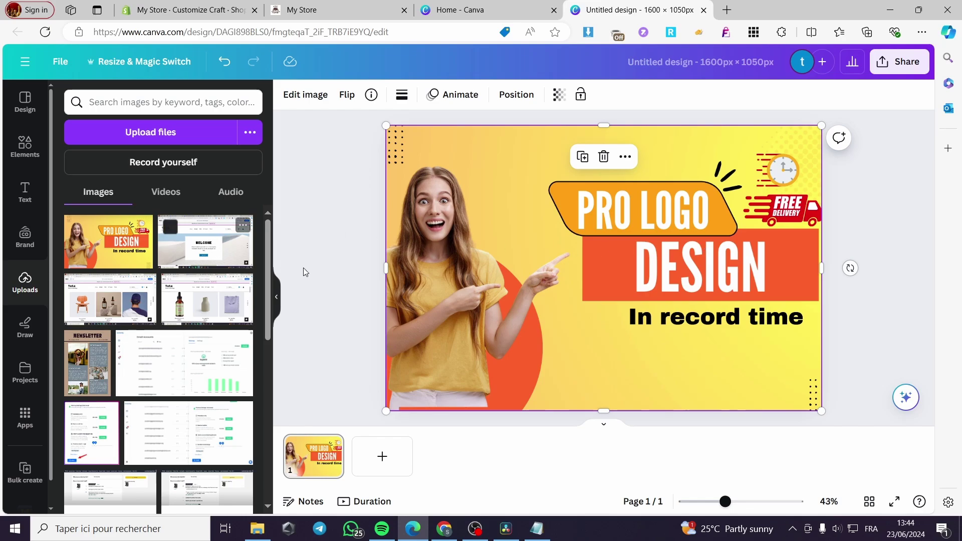
click(331, 234)
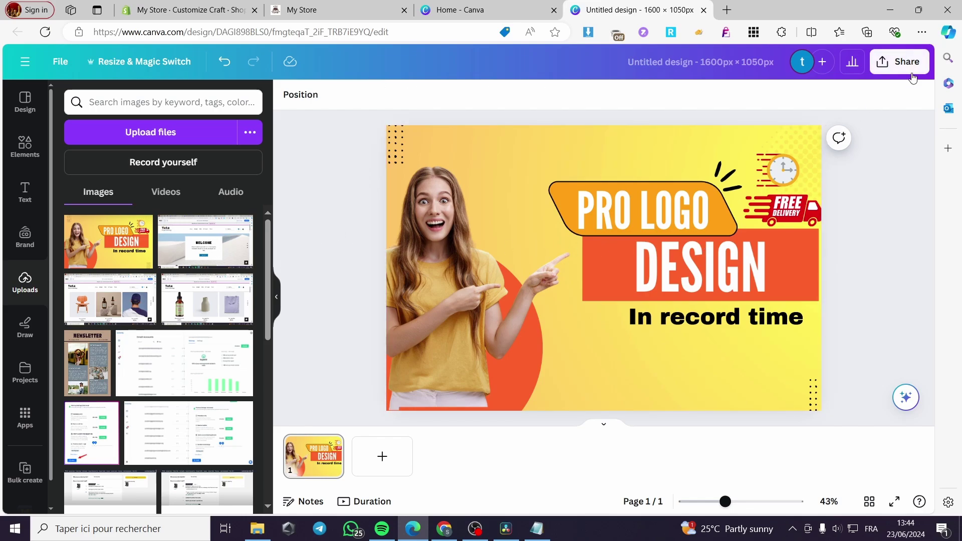
Step: Download the banner design as a PNG at 1,600 × 1,050 px
click(899, 61)
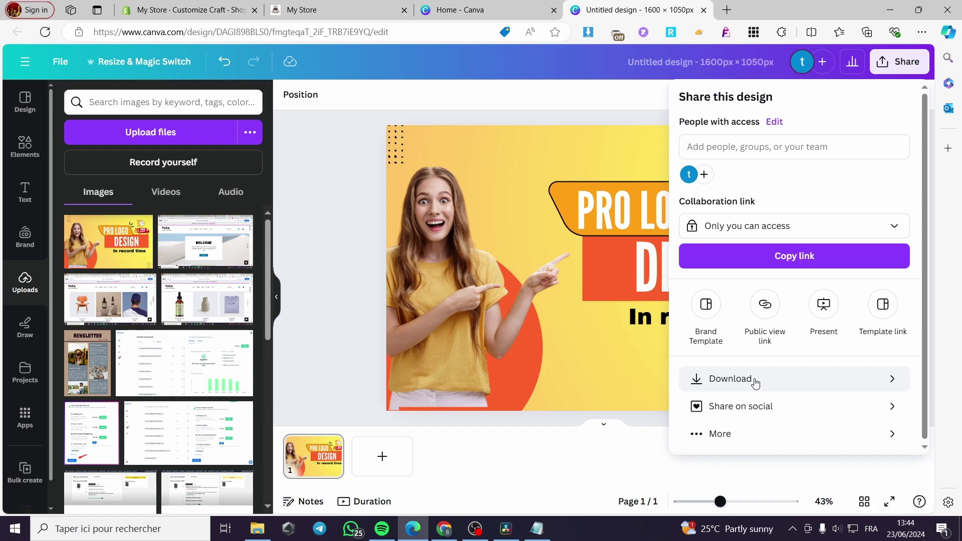
click(754, 383)
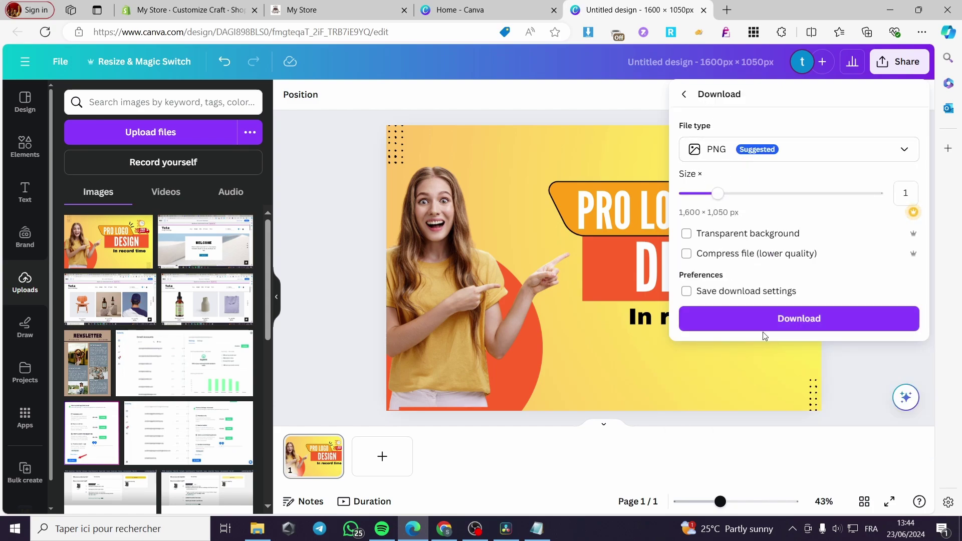
click(805, 324)
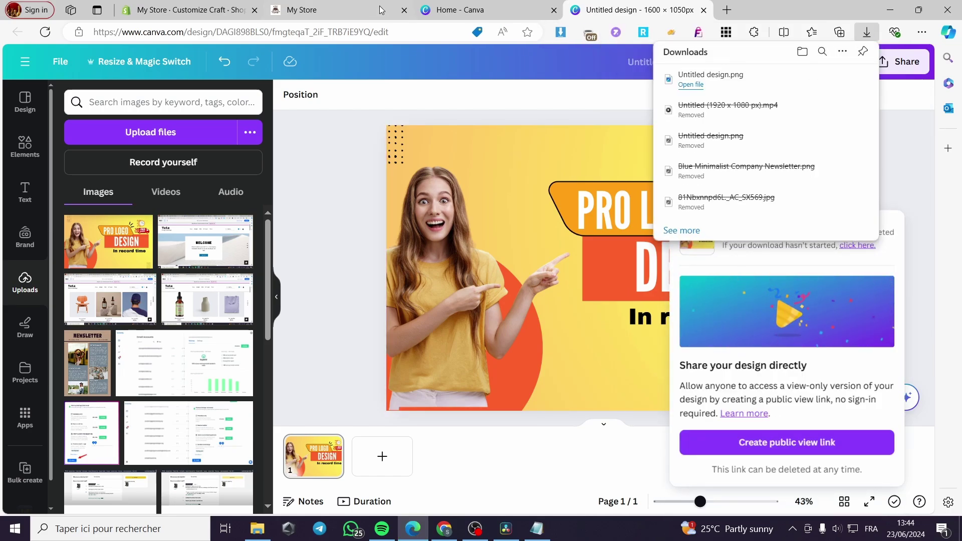
Step: Switch to the Shopify theme editor, upload the Untitled design PNG from the D: drive's Downloads folder, and set it as the banner's first image
click(188, 10)
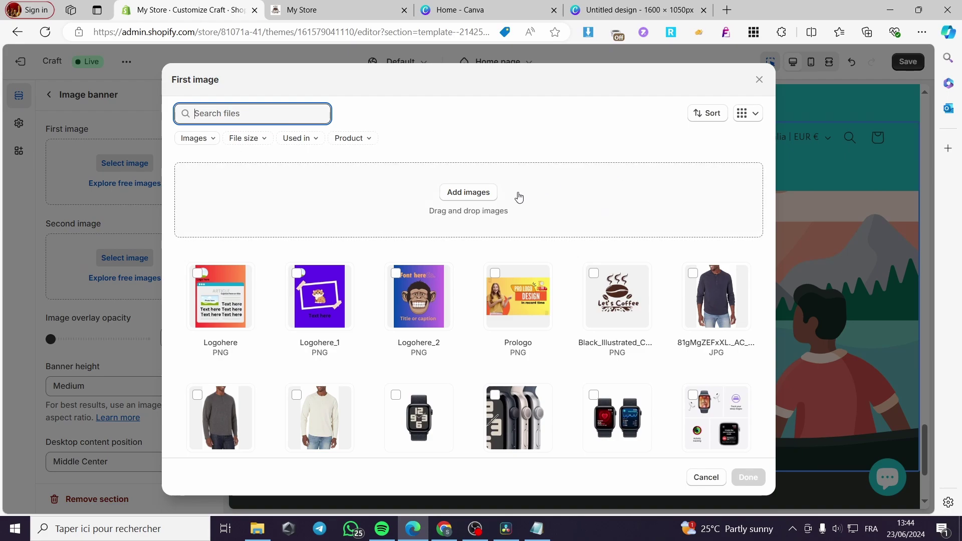
click(468, 194)
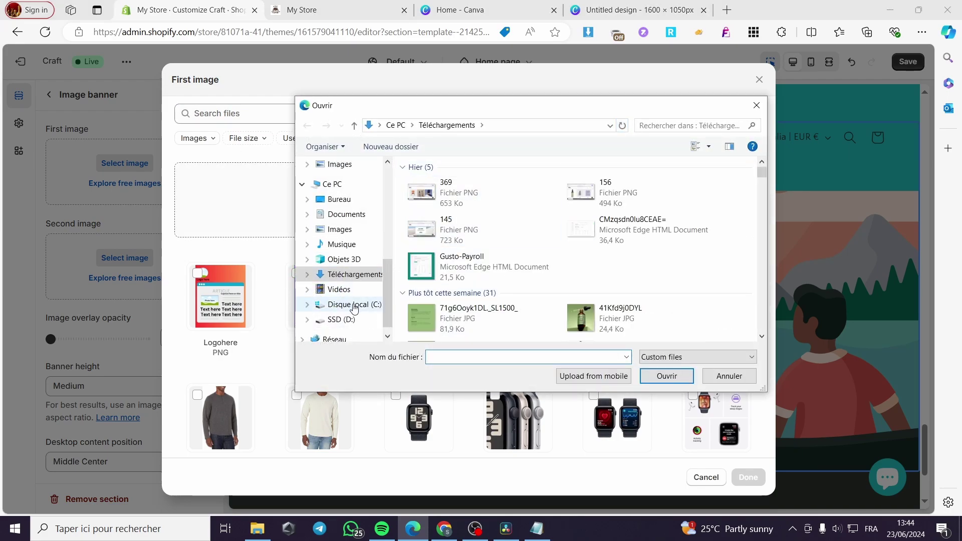
click(342, 320)
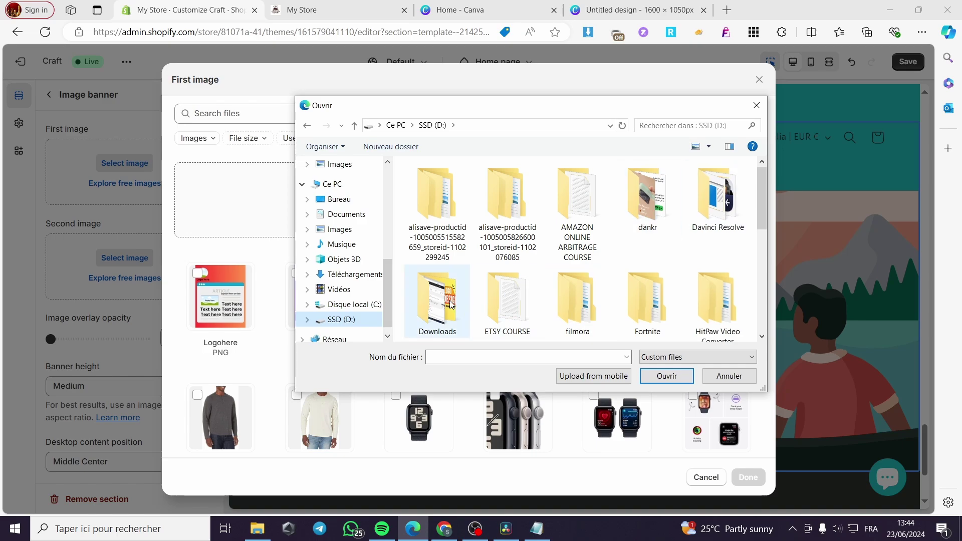
double_click(439, 286)
click(443, 221)
click(667, 375)
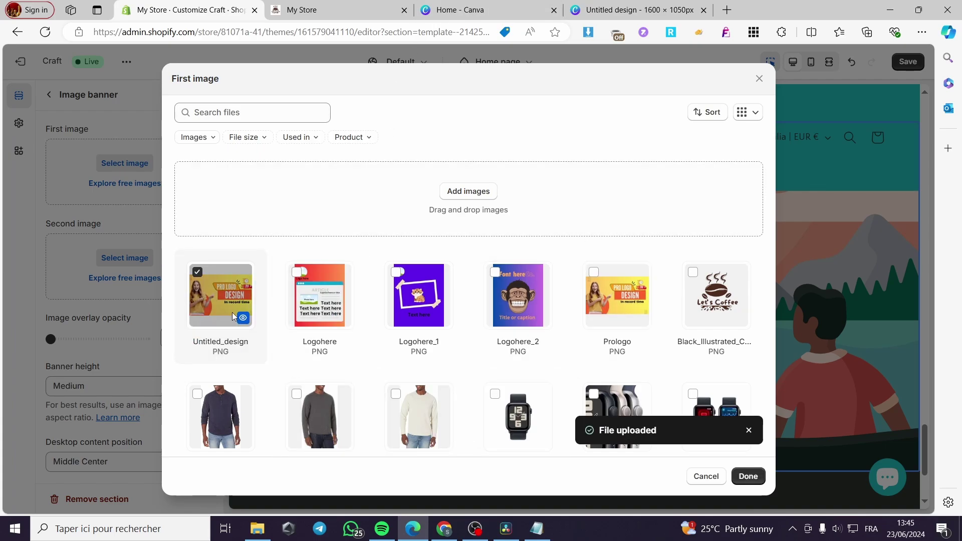
click(198, 274)
click(199, 274)
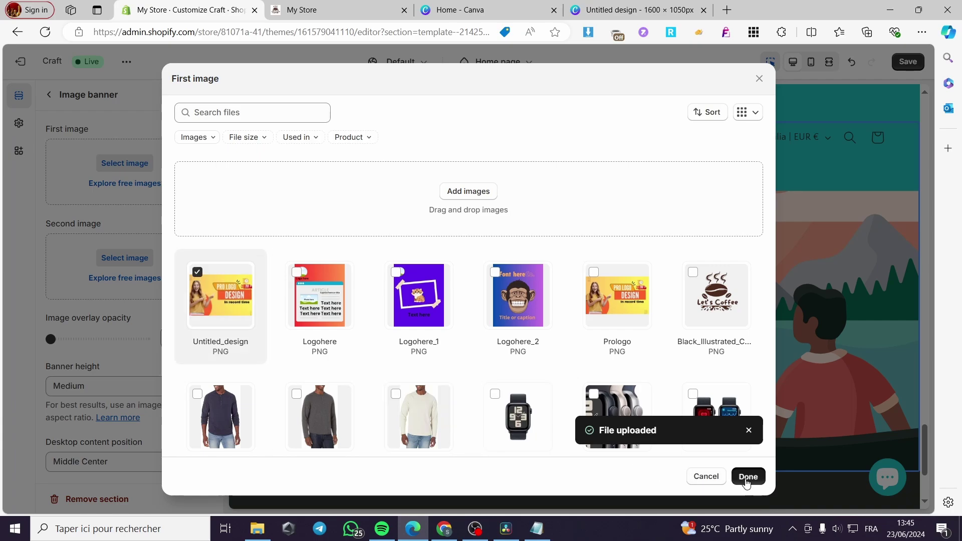
click(748, 476)
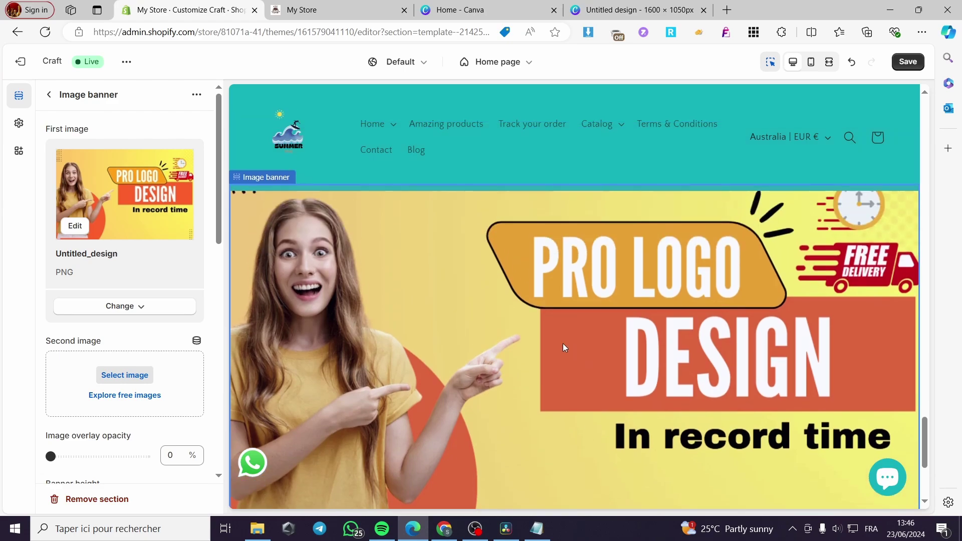
Step: Examine how the image banner displays above the footer in the home page preview
scroll(765, 393, down, 3)
scroll(900, 375, up, 5)
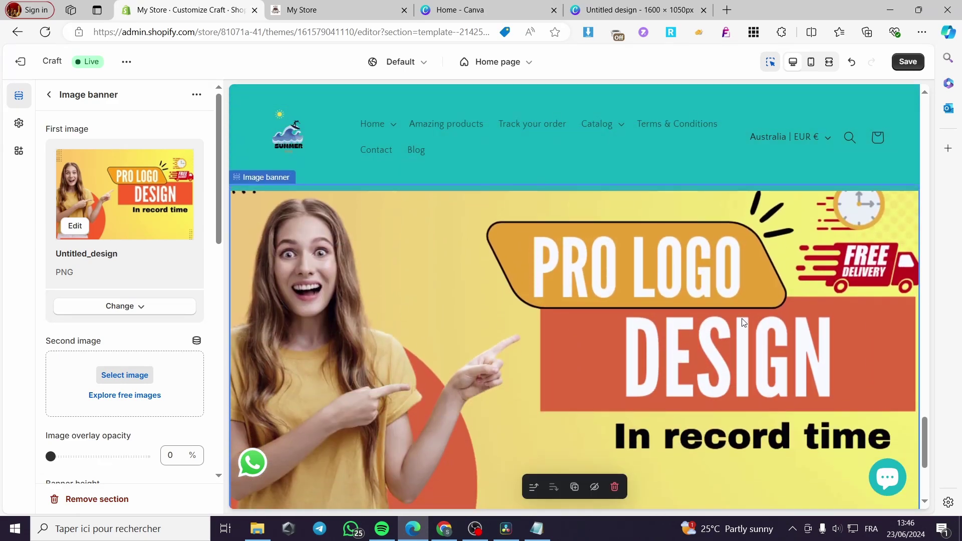
scroll(703, 379, down, 2)
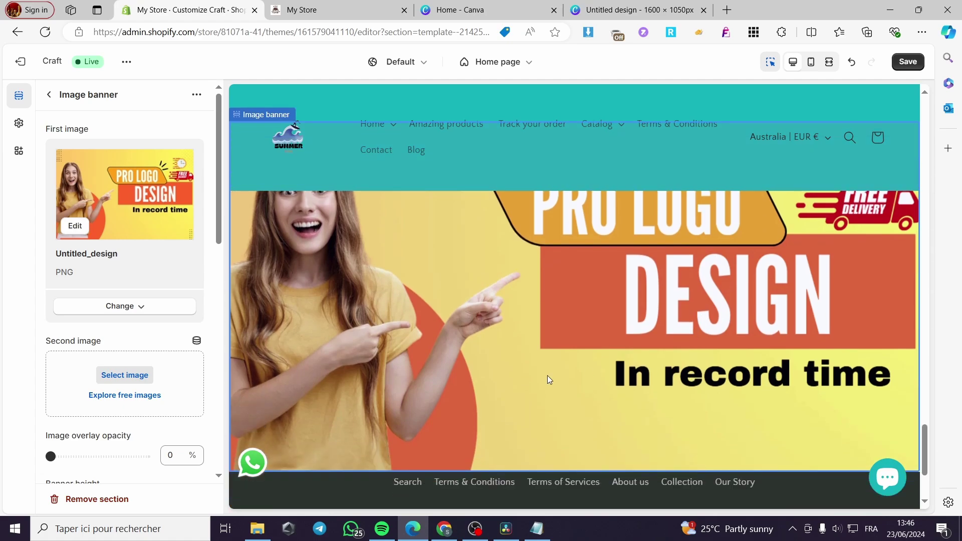
scroll(612, 365, up, 2)
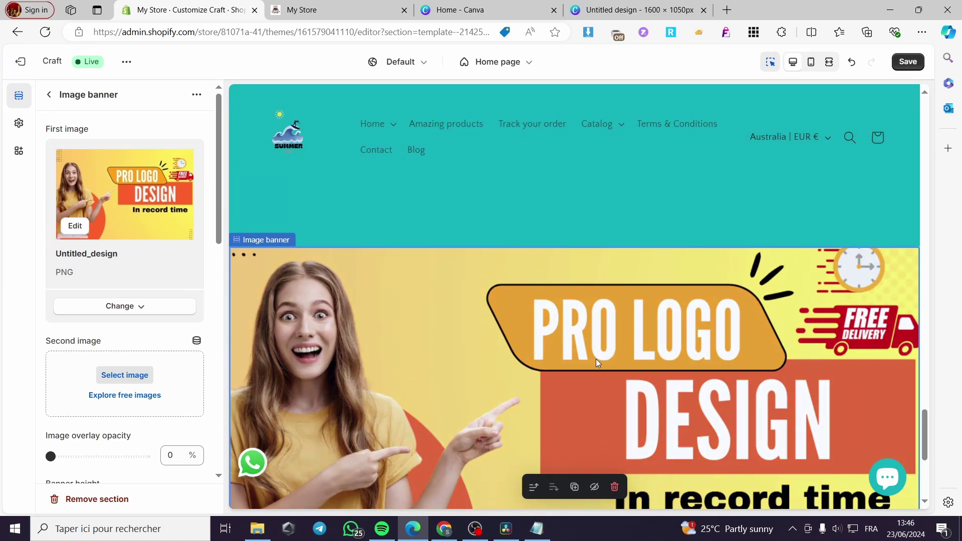
scroll(596, 358, down, 2)
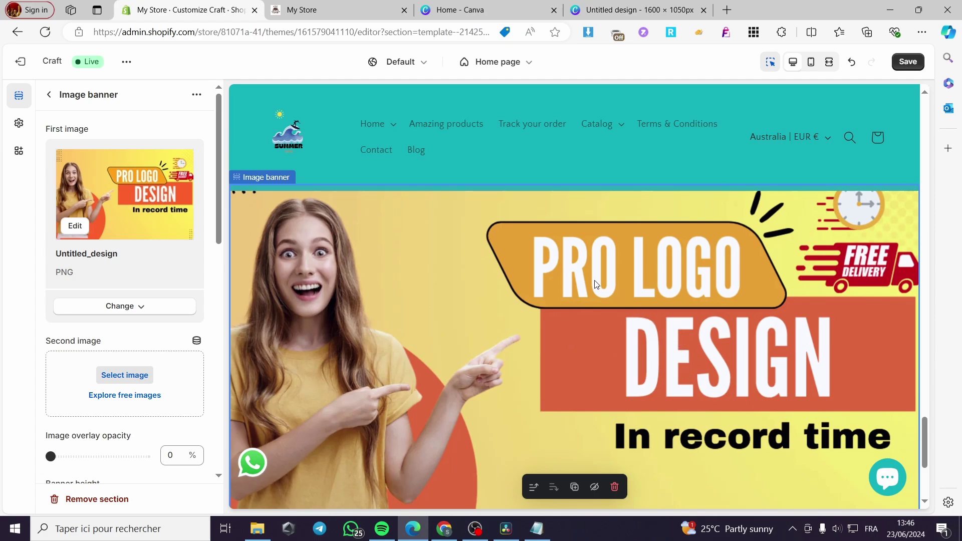
scroll(550, 318, down, 4)
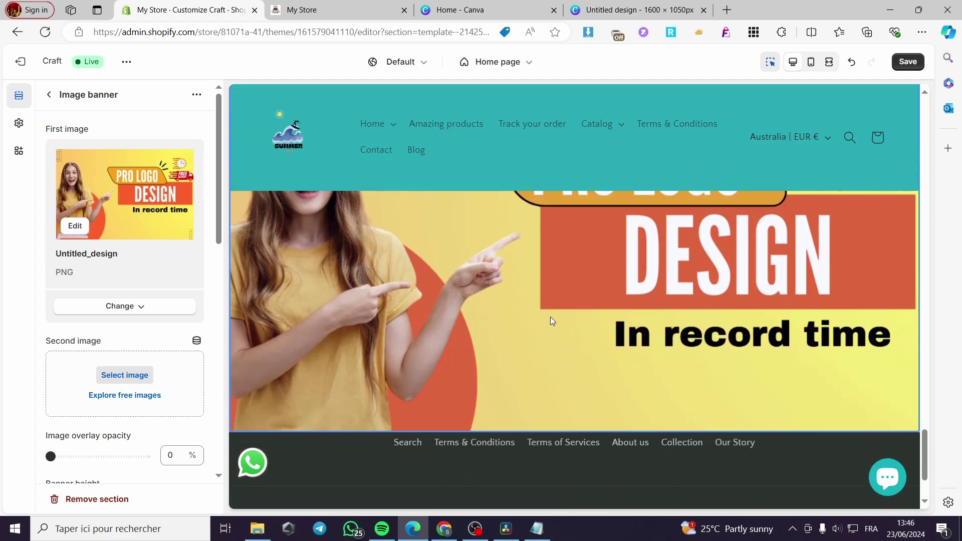
scroll(578, 266, up, 6)
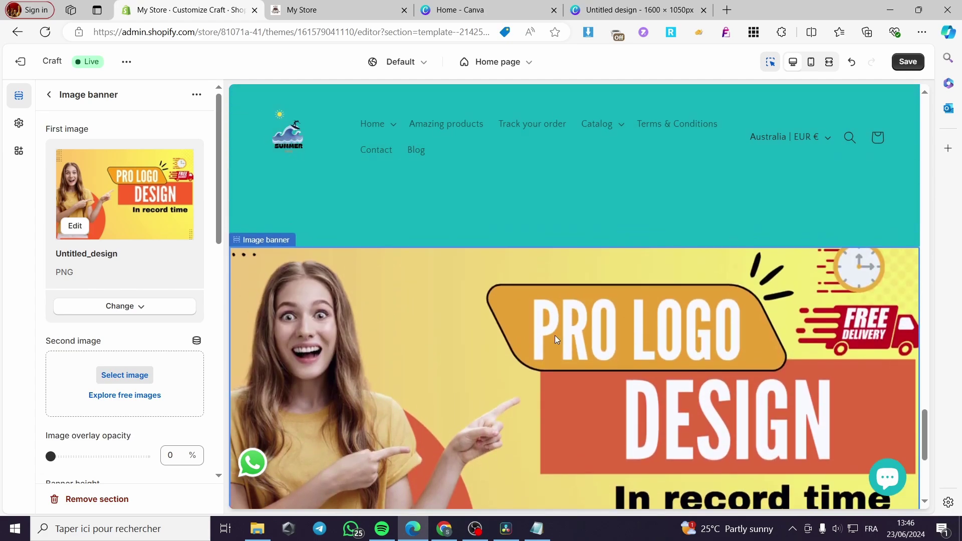
Step: Set Untitled_design as the image banner's second image and bring its thumbnail into view
click(135, 380)
click(197, 272)
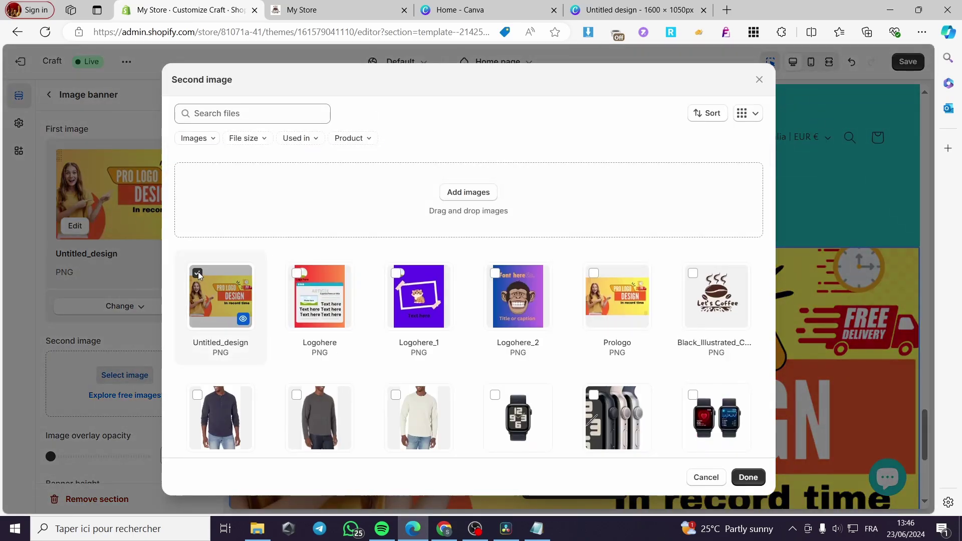
click(752, 479)
scroll(172, 345, down, 1)
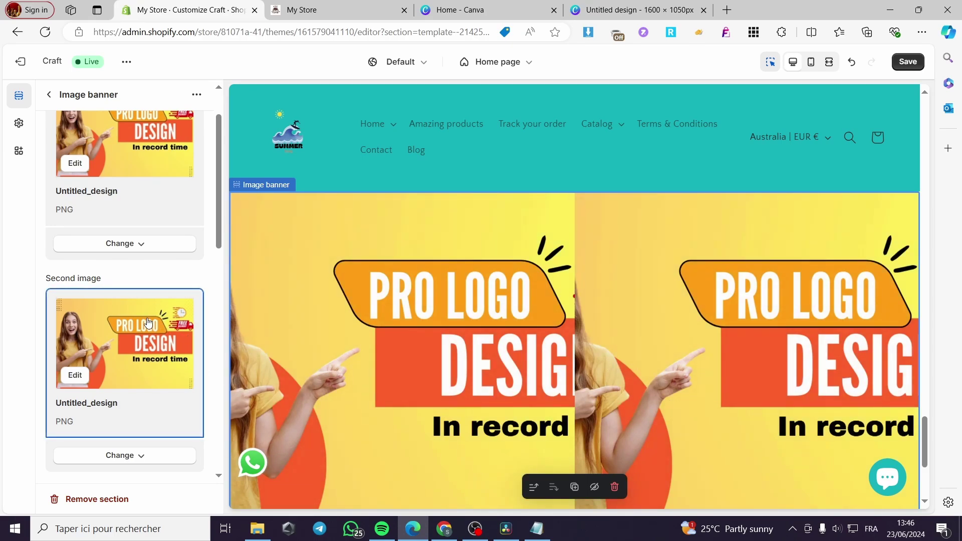
Step: Switch to the Canva banner design and crop the Pro logo image to the left half of the page
click(641, 15)
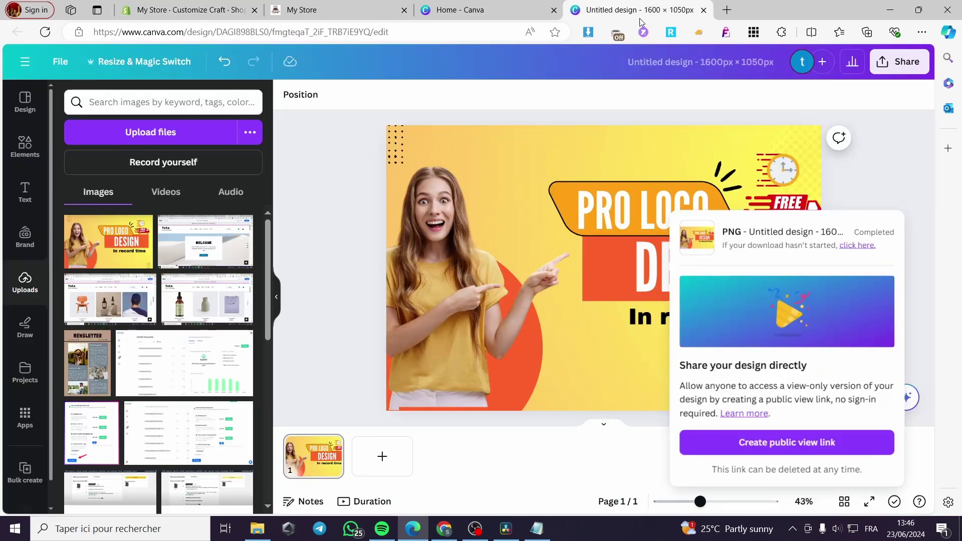
click(896, 192)
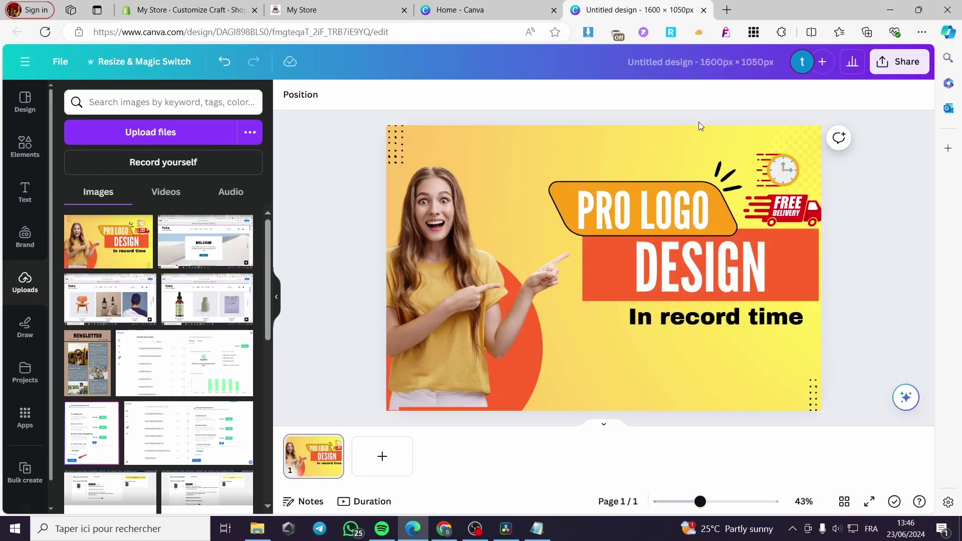
click(803, 287)
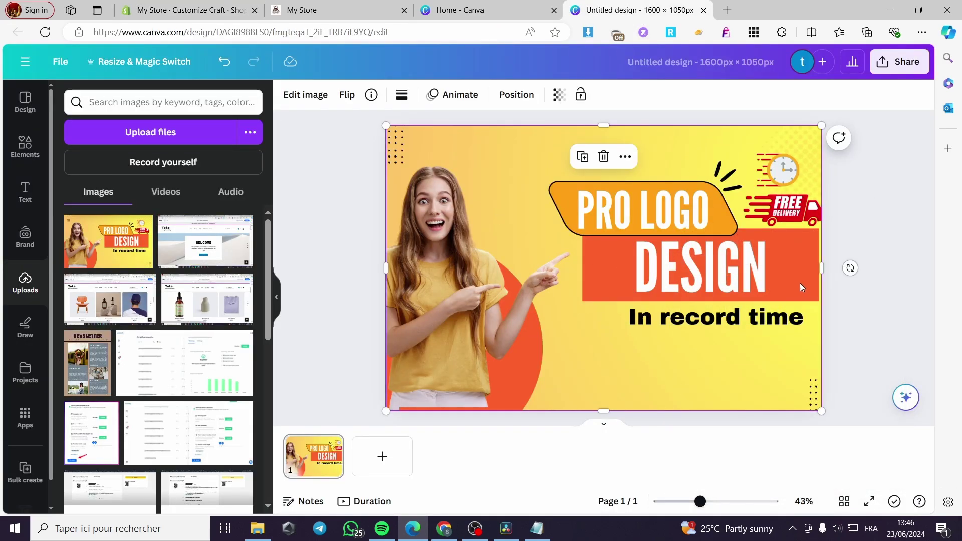
drag(815, 267, 604, 263)
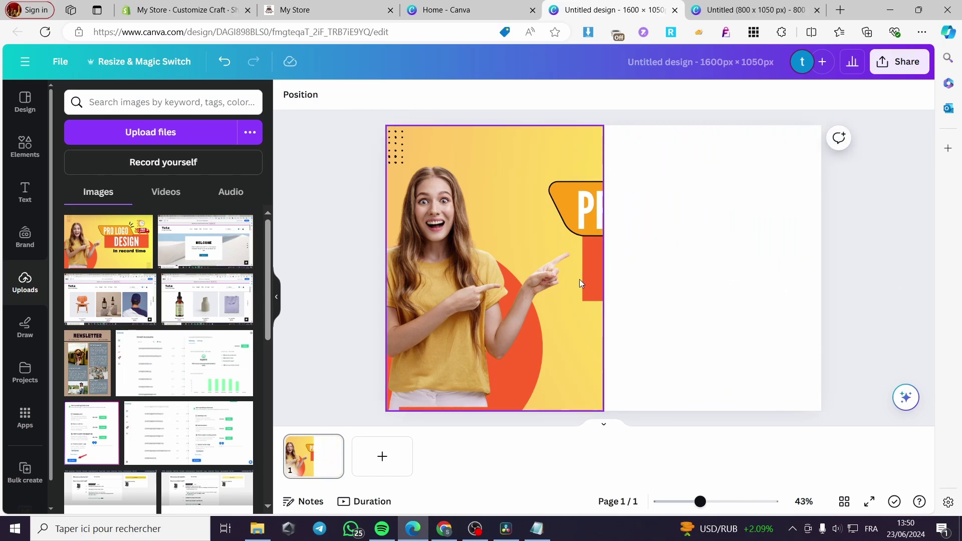
Step: Switch to the 800 × 1050 px Canva design and flip the Pro logo image horizontally so its text reads correctly
click(603, 268)
drag(605, 268, 605, 266)
click(701, 10)
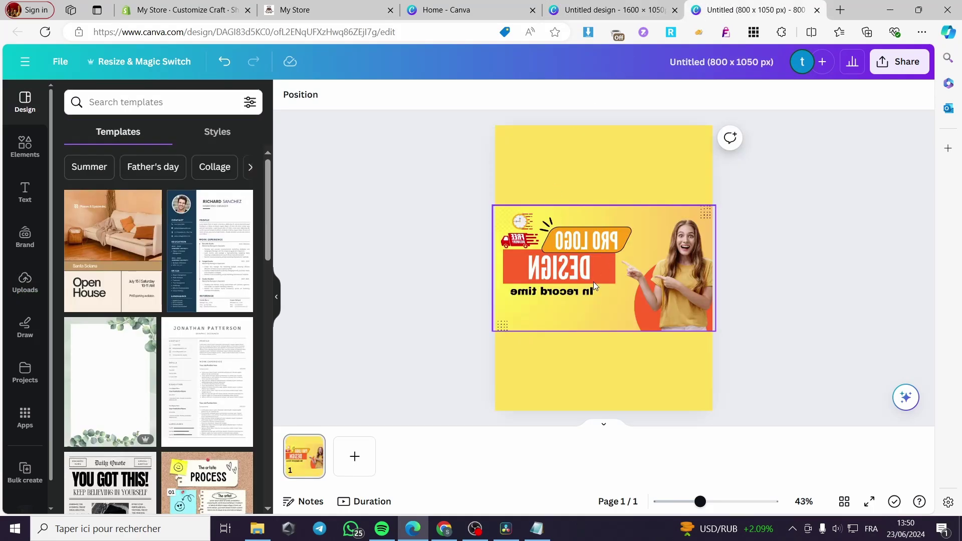
click(665, 256)
click(347, 95)
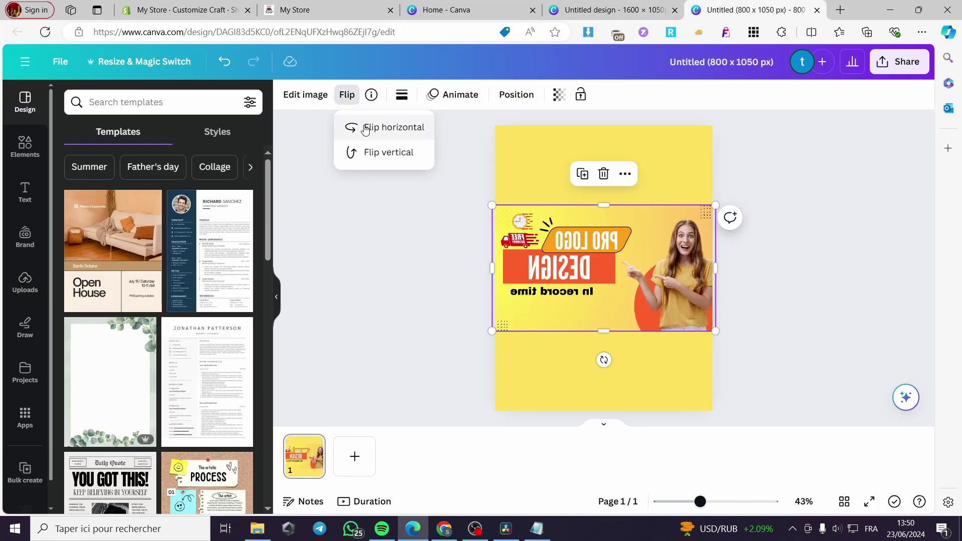
click(381, 128)
click(691, 315)
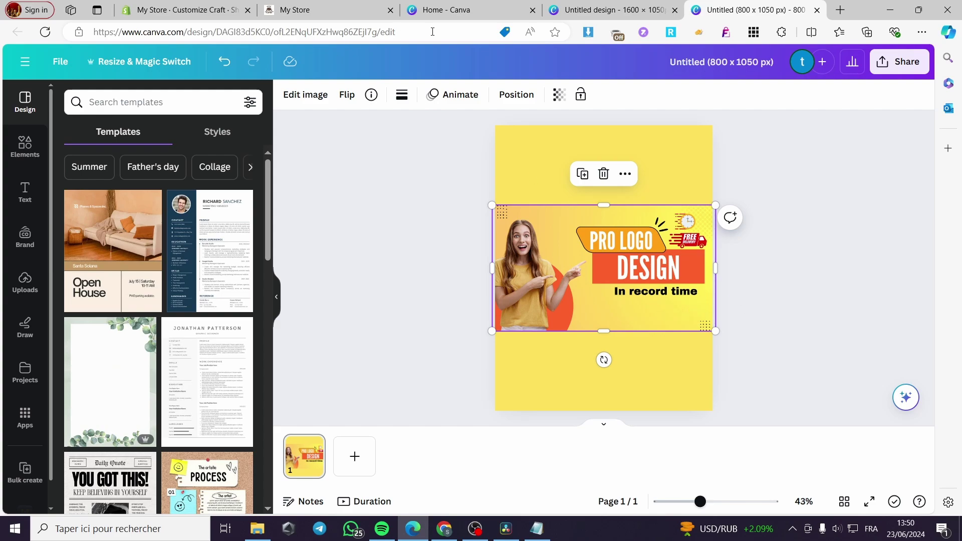
Step: Switch to the Shopify theme editor and set Untitled_design as the image banner's first image
click(185, 10)
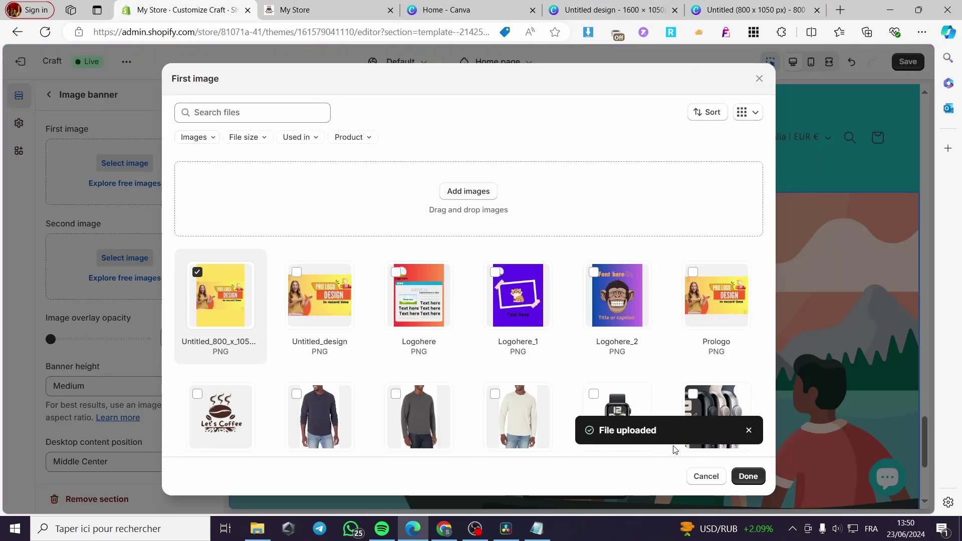
click(748, 475)
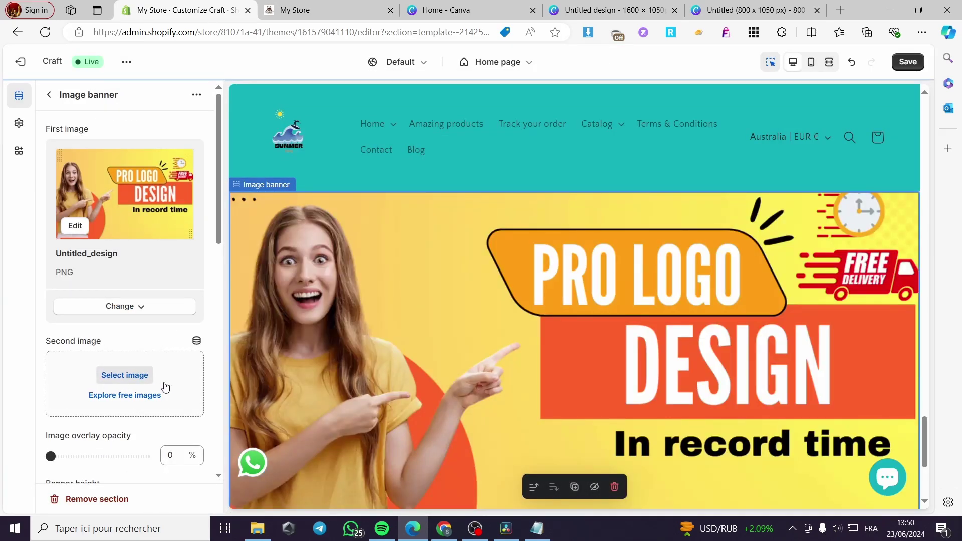
Step: Try an image overlay opacity of 30% on the banner and return it to 0%
scroll(119, 357, down, 2)
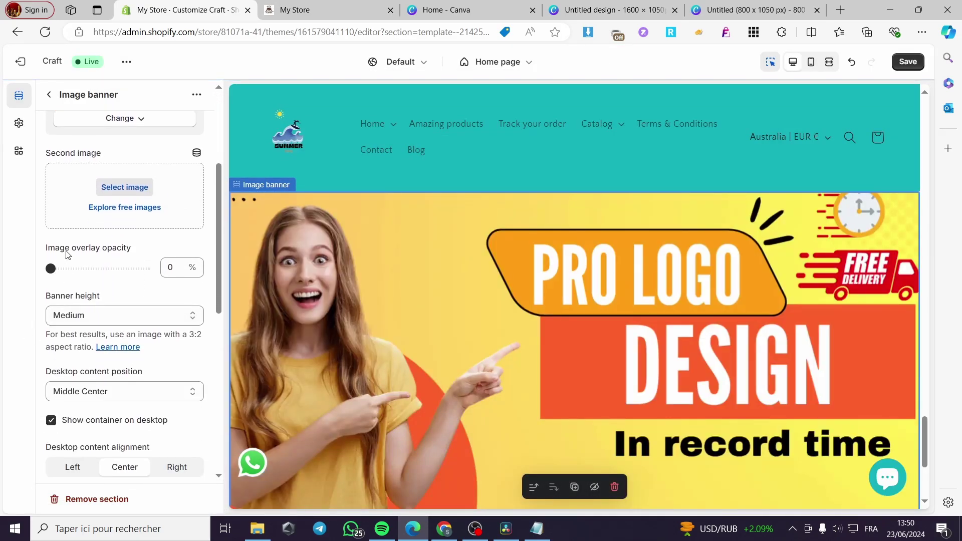
drag(51, 269, 79, 269)
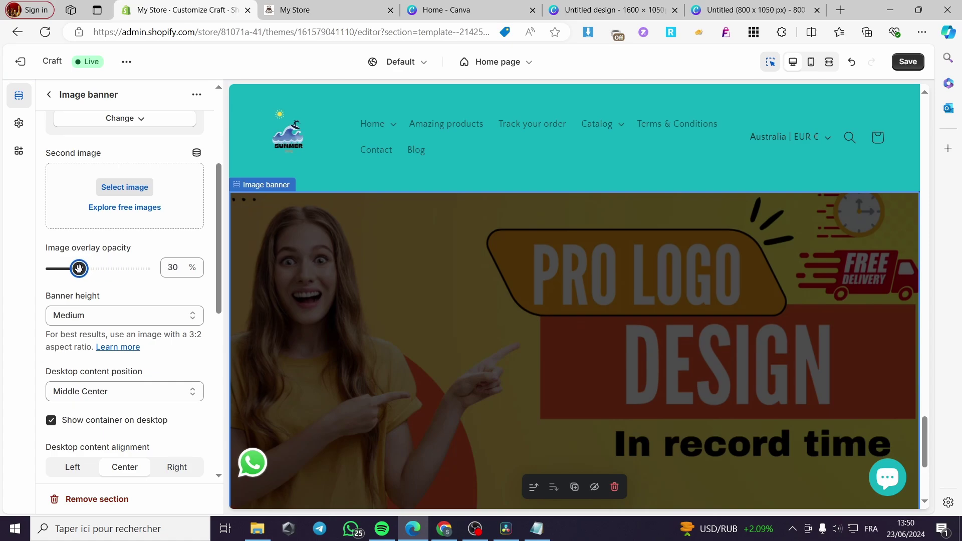
scroll(100, 280, down, 1)
scroll(104, 269, down, 1)
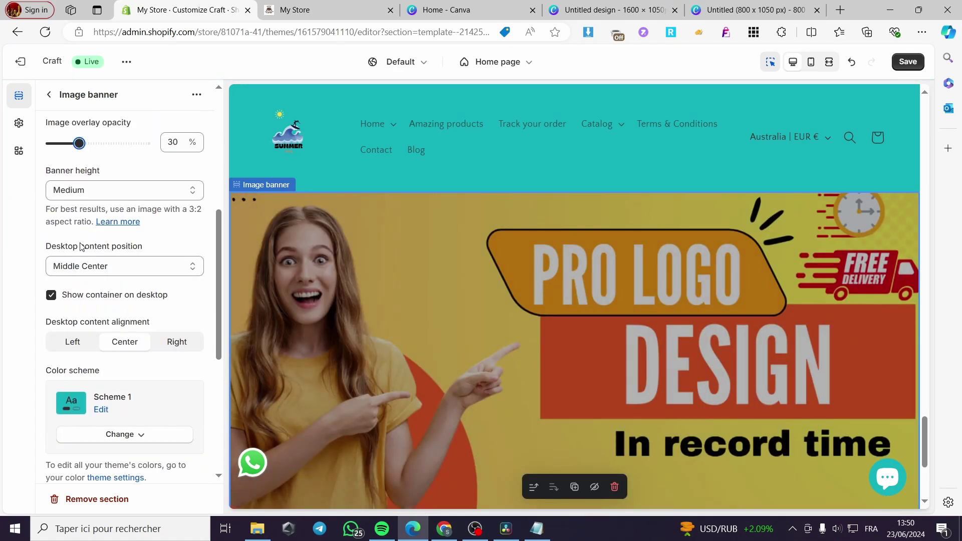
scroll(102, 270, up, 3)
scroll(92, 301, down, 1)
drag(79, 270, 49, 270)
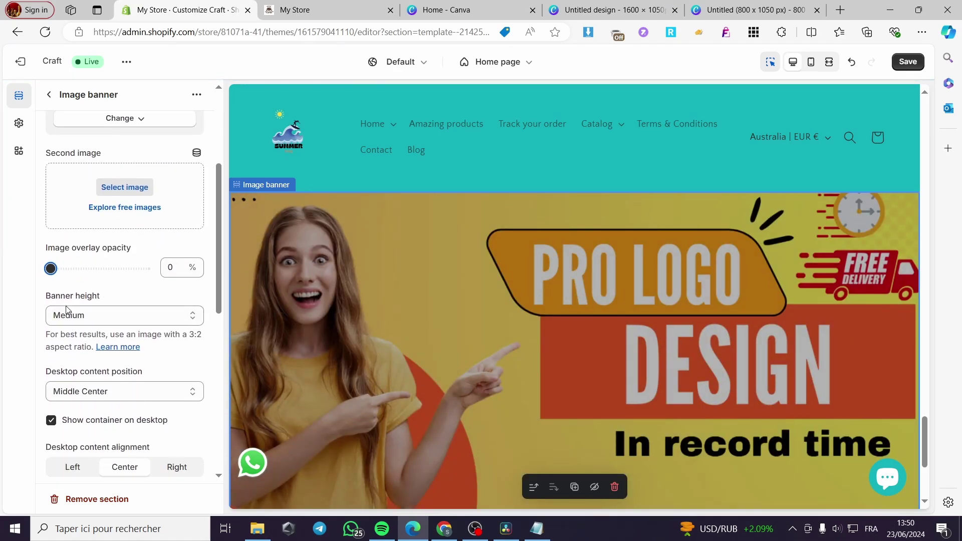
Step: Try the Small and Large banner heights and return the banner height to Medium
click(80, 315)
click(85, 346)
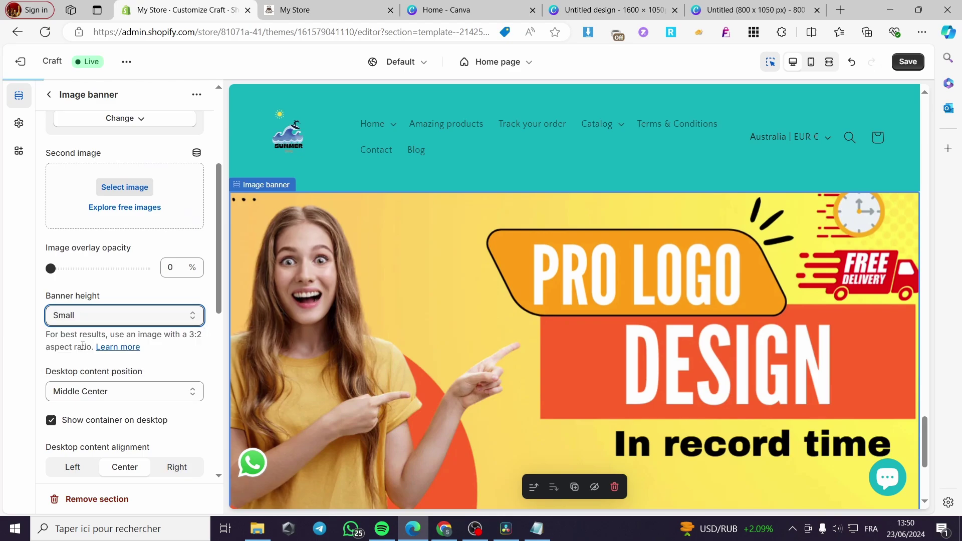
scroll(101, 301, down, 1)
click(120, 255)
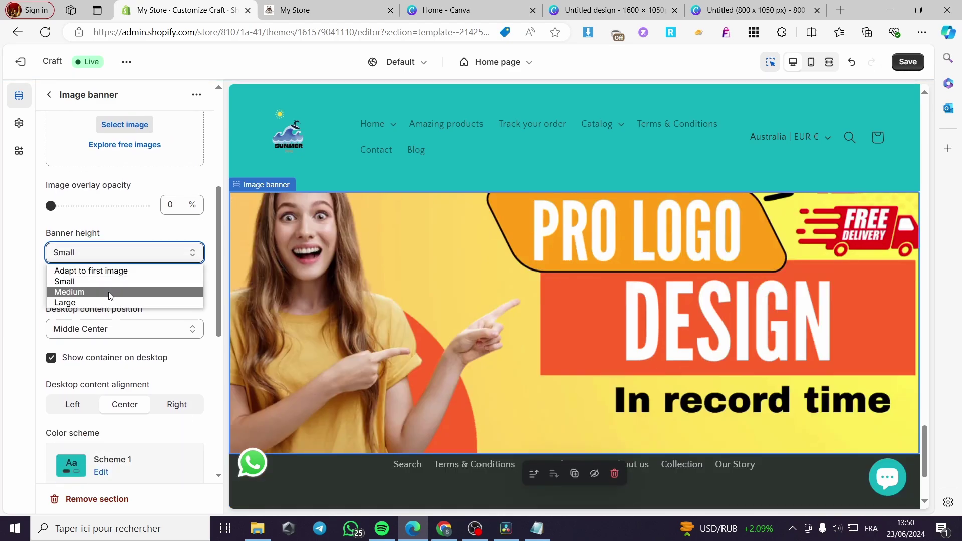
click(120, 292)
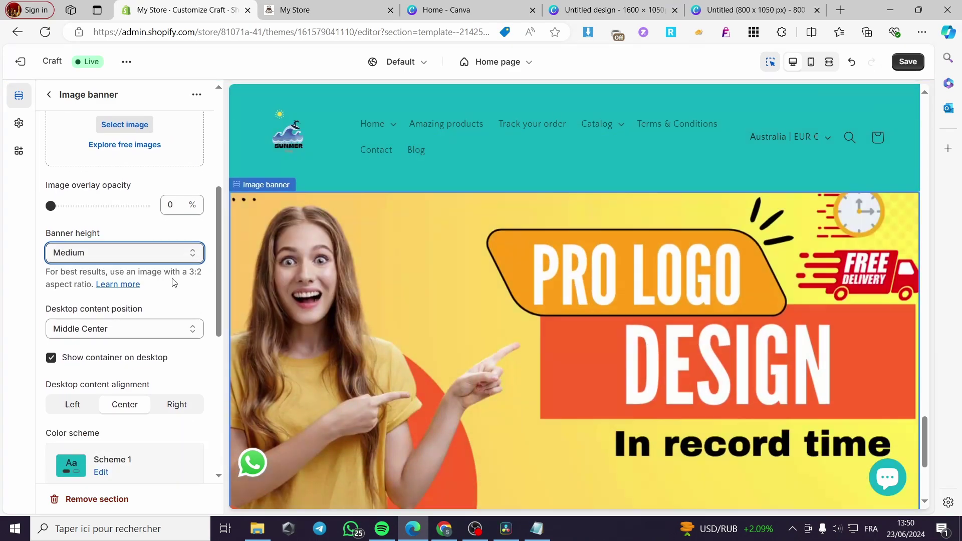
click(139, 256)
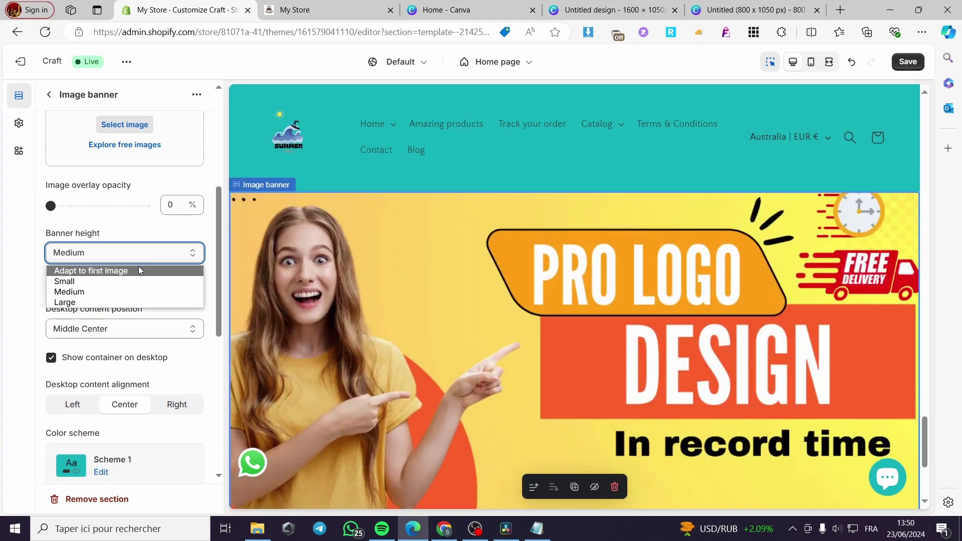
click(65, 301)
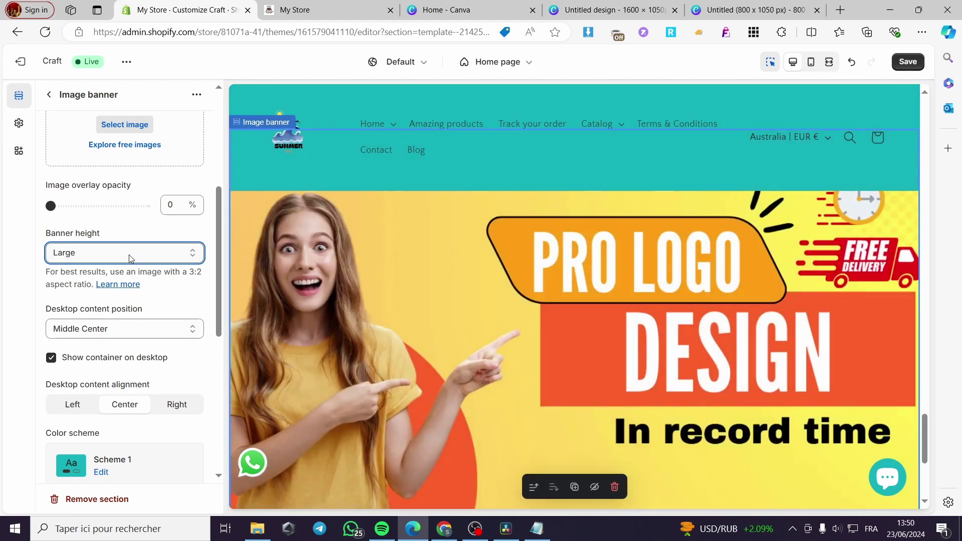
click(129, 258)
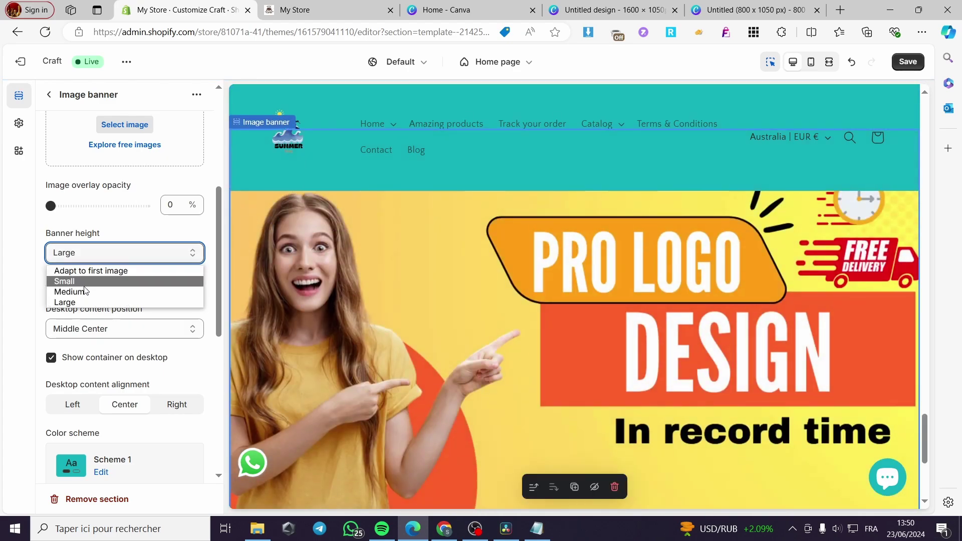
click(108, 290)
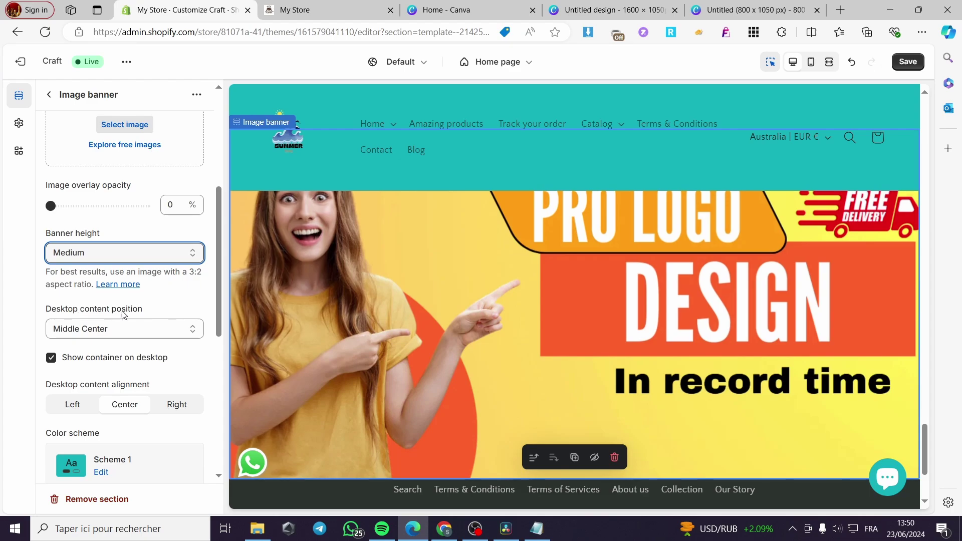
Step: Try the Top Left and Top Right desktop content positions and return the banner to Middle Center
scroll(124, 314, down, 1)
click(120, 266)
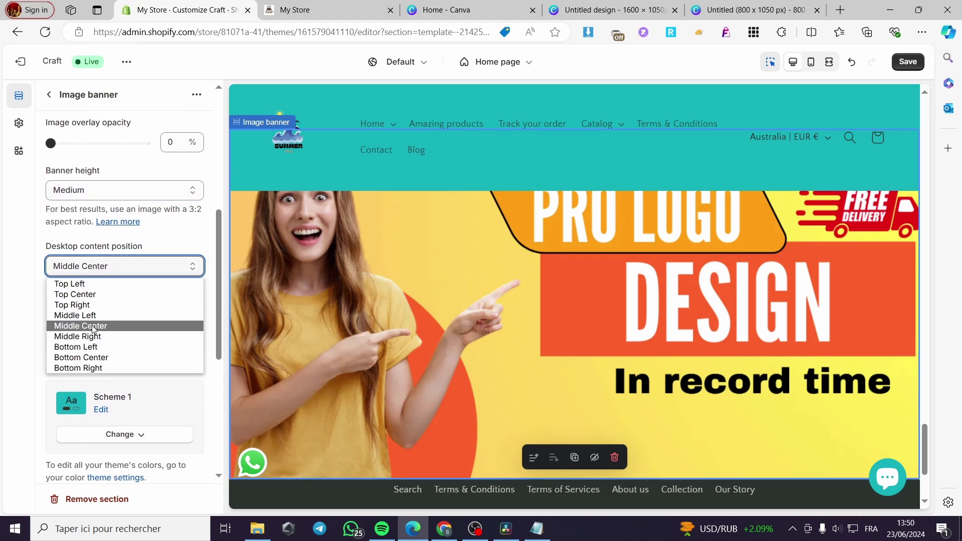
click(76, 284)
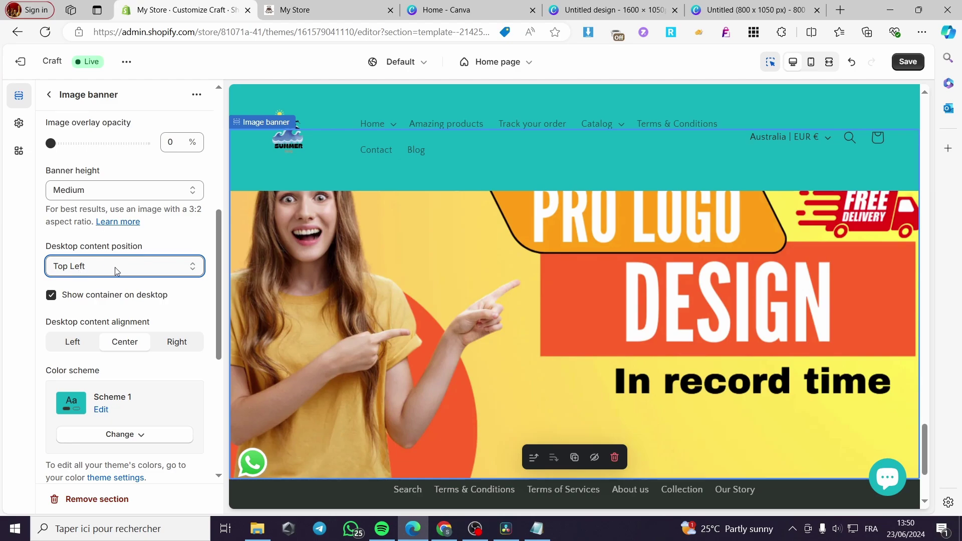
click(155, 269)
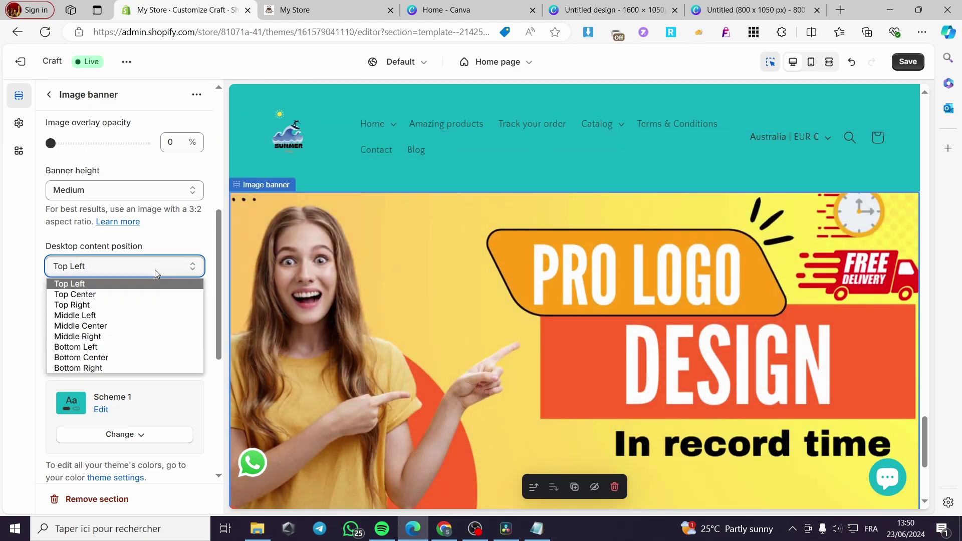
click(132, 305)
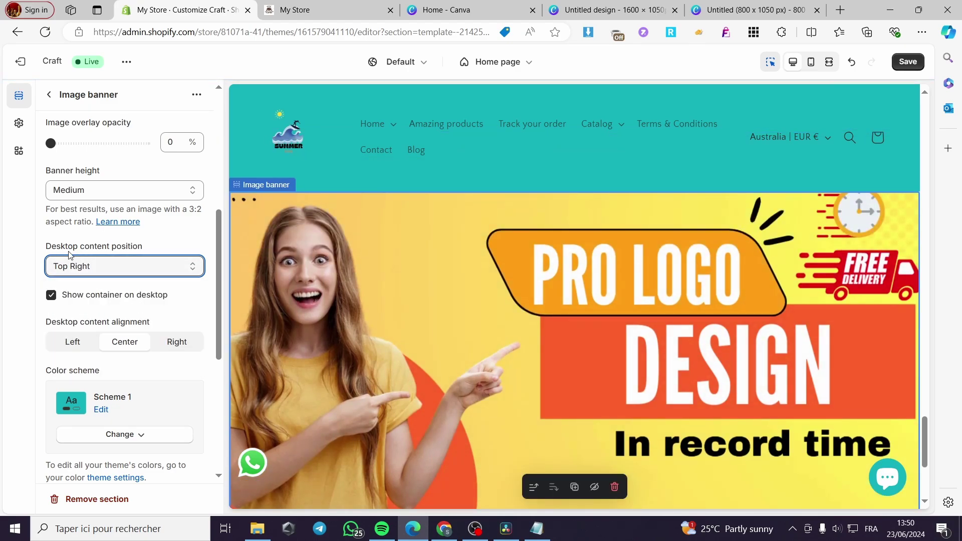
click(119, 268)
click(118, 326)
Step: Check the banner preview with and without its desktop container, and view the colors of Scheme 1
scroll(125, 236, down, 3)
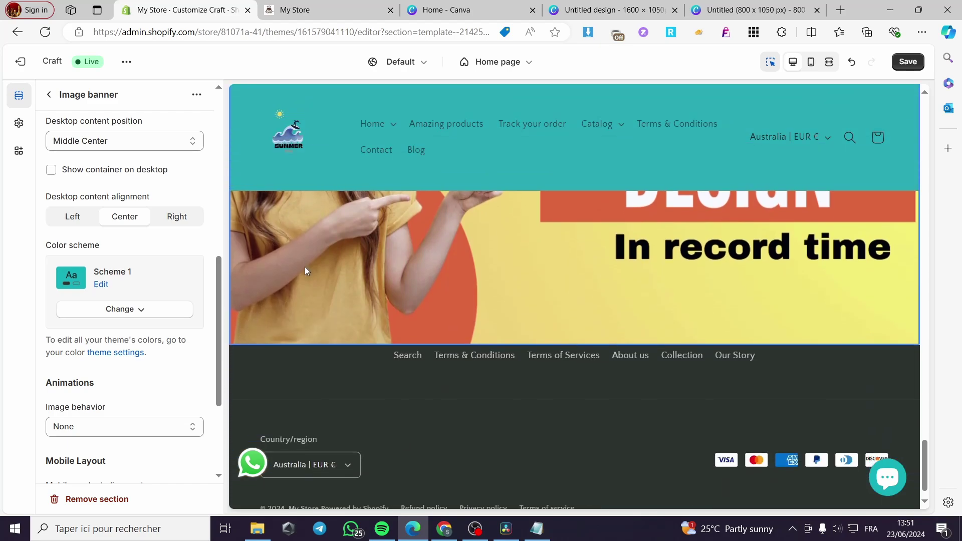
scroll(220, 268, up, 3)
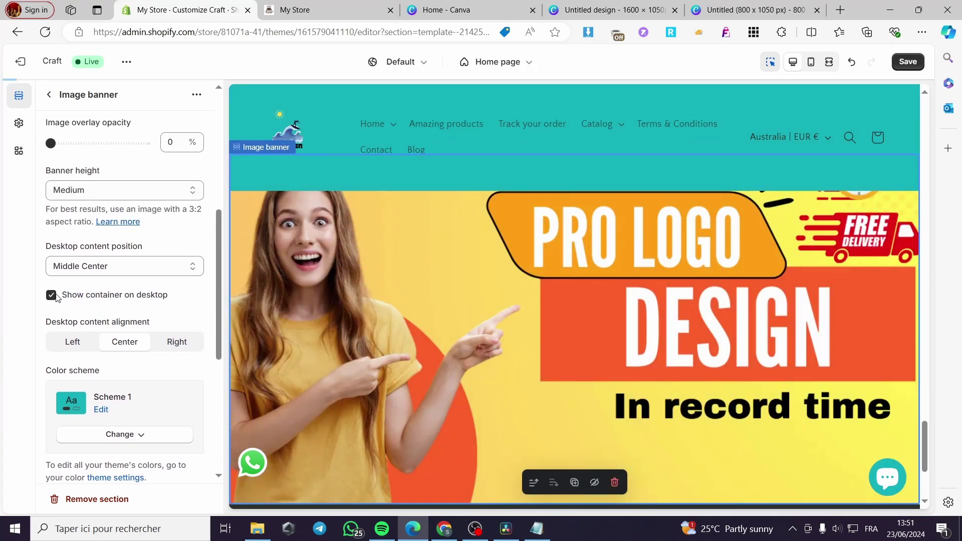
scroll(57, 298, down, 3)
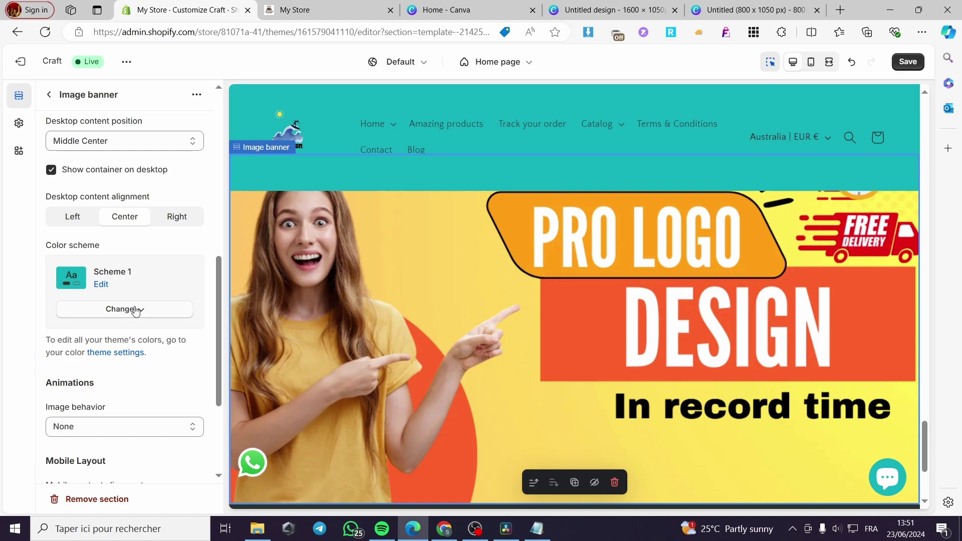
click(100, 284)
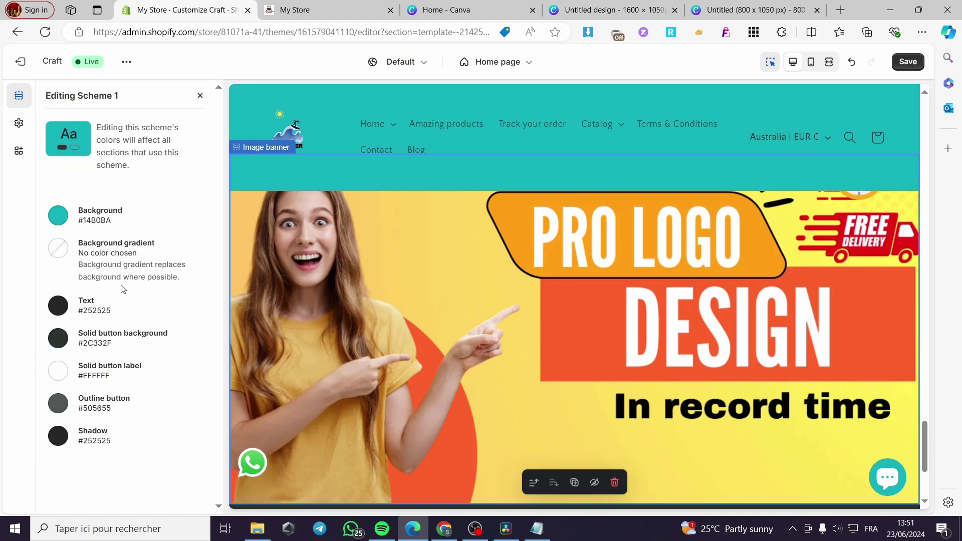
click(200, 97)
Step: Set the banner's image behavior animation to Ambient movement
scroll(141, 262, down, 3)
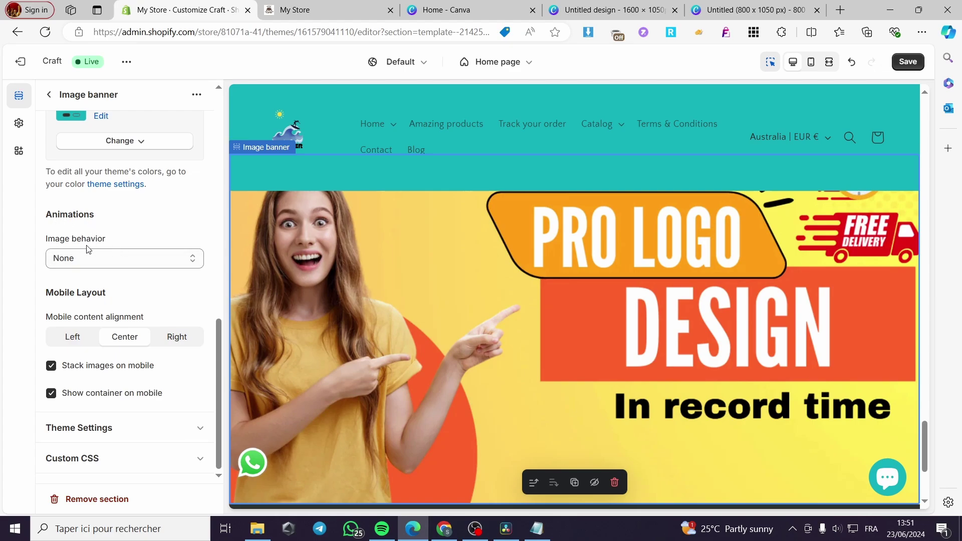
click(116, 258)
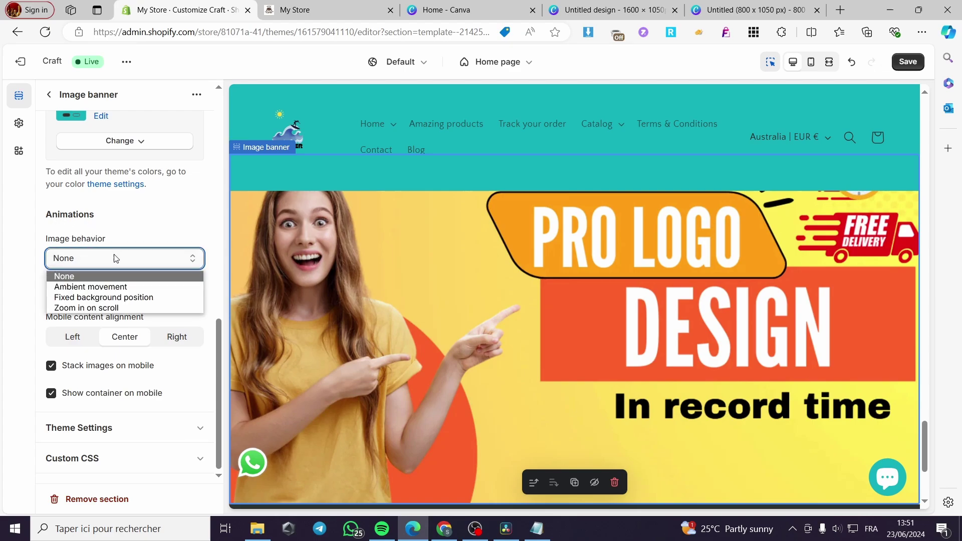
click(78, 288)
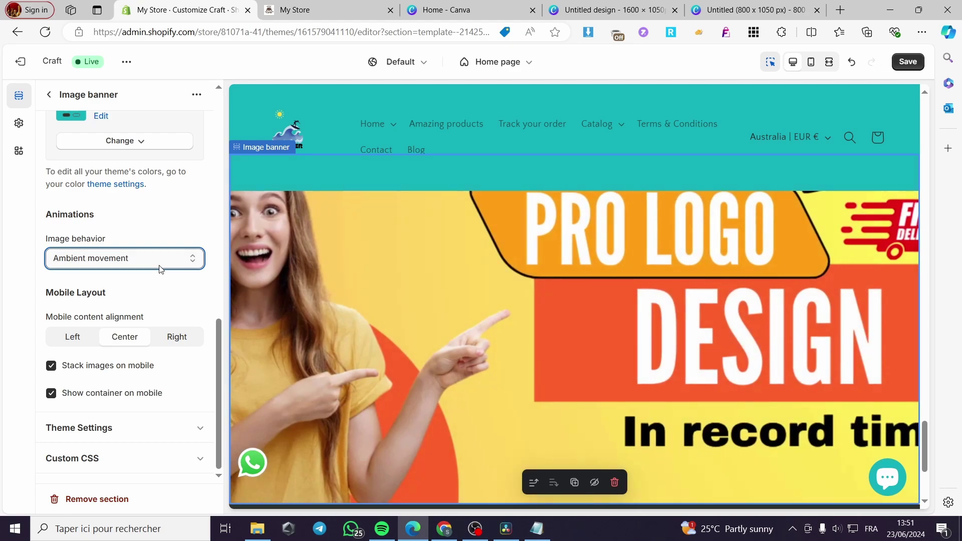
Step: Set the banner's image behavior to Fixed background position and check the effect by moving through the home page preview
click(125, 259)
click(131, 297)
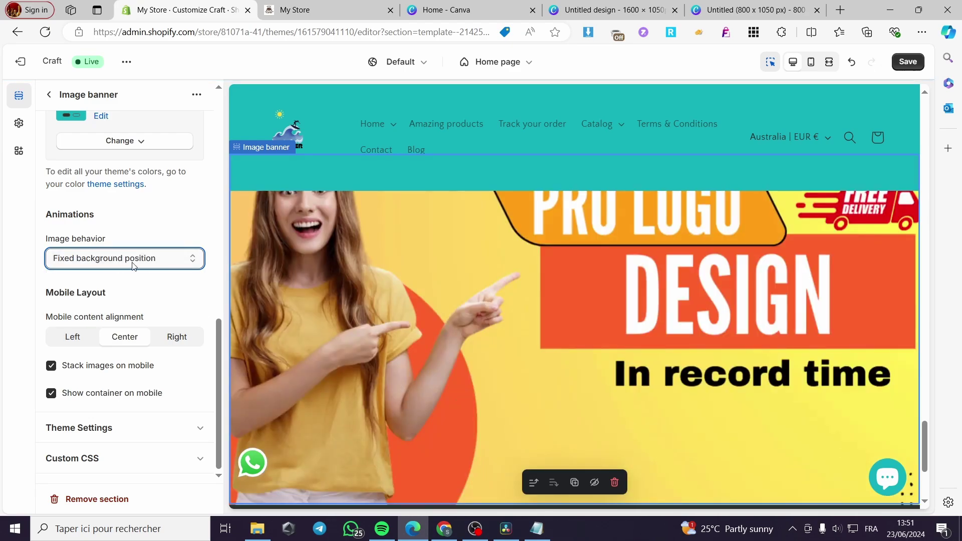
scroll(509, 334, up, 5)
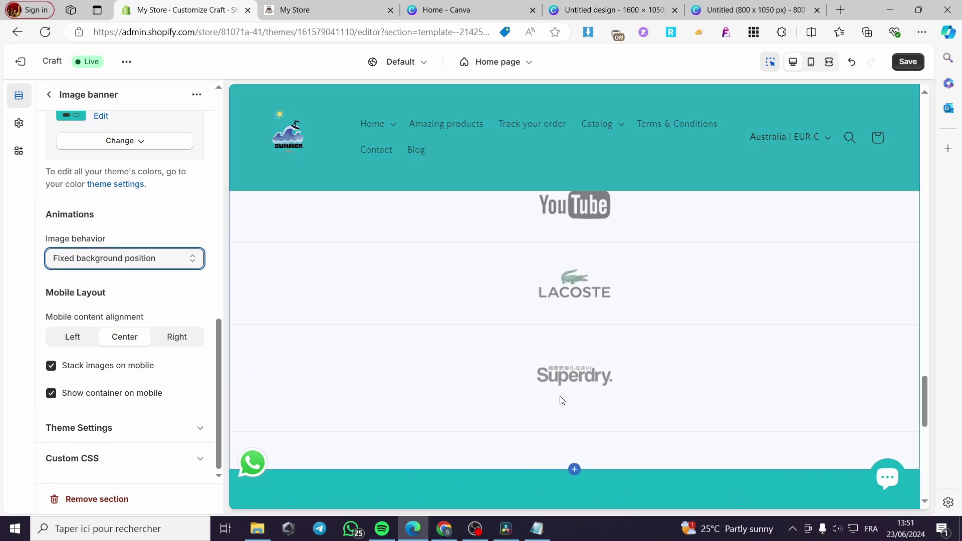
scroll(548, 336, down, 8)
scroll(547, 332, up, 8)
scroll(557, 370, down, 7)
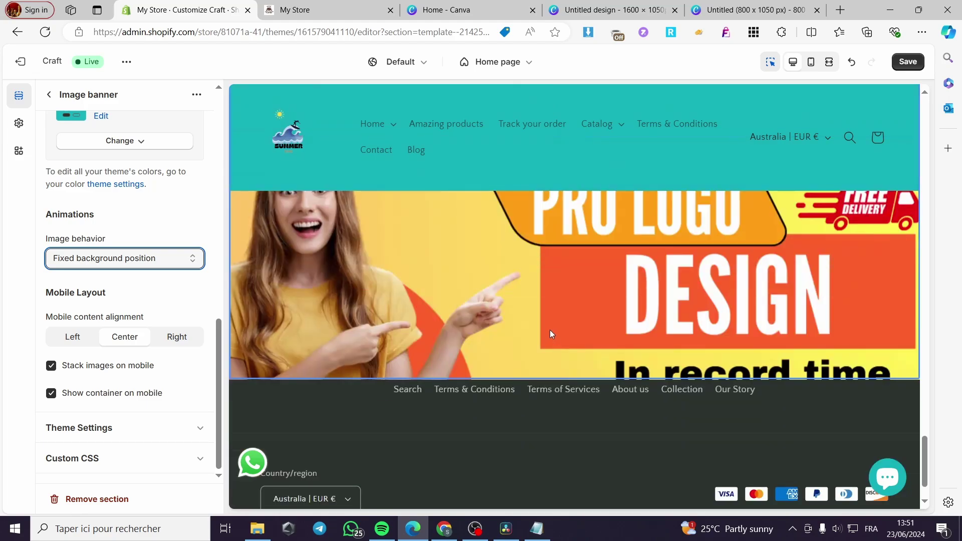
scroll(550, 333, up, 2)
Step: Set the banner's image behavior to Zoom in on scroll, check it in the preview, and save the theme changes
click(156, 260)
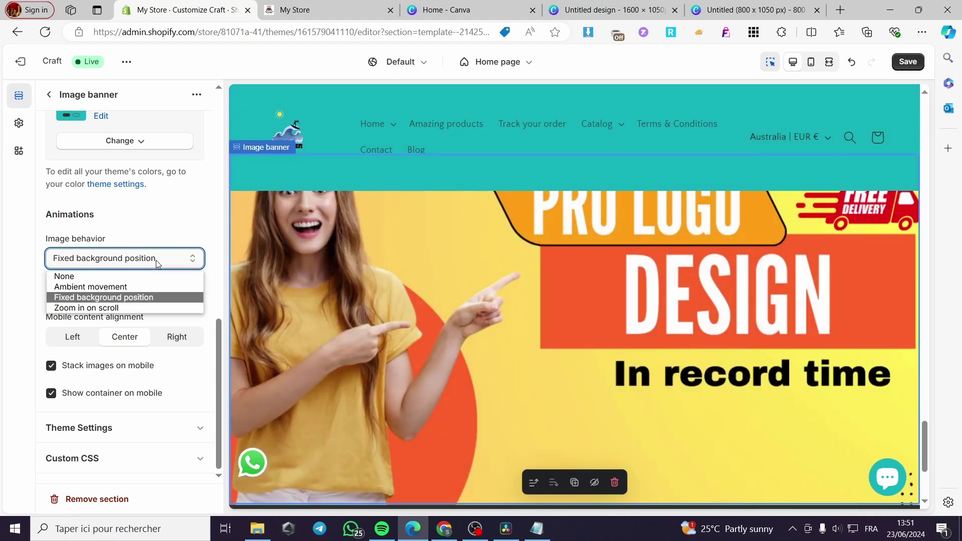
click(82, 308)
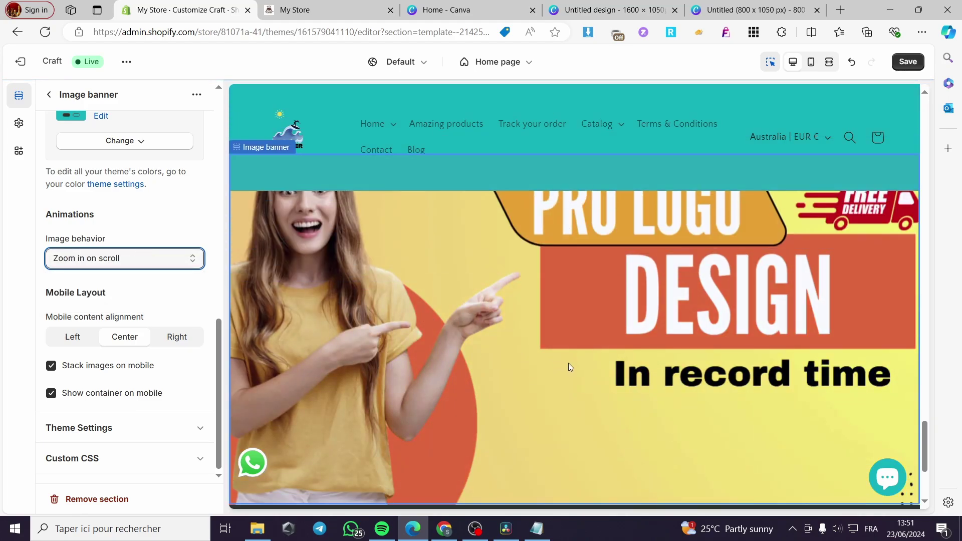
scroll(511, 361, up, 4)
scroll(627, 376, down, 8)
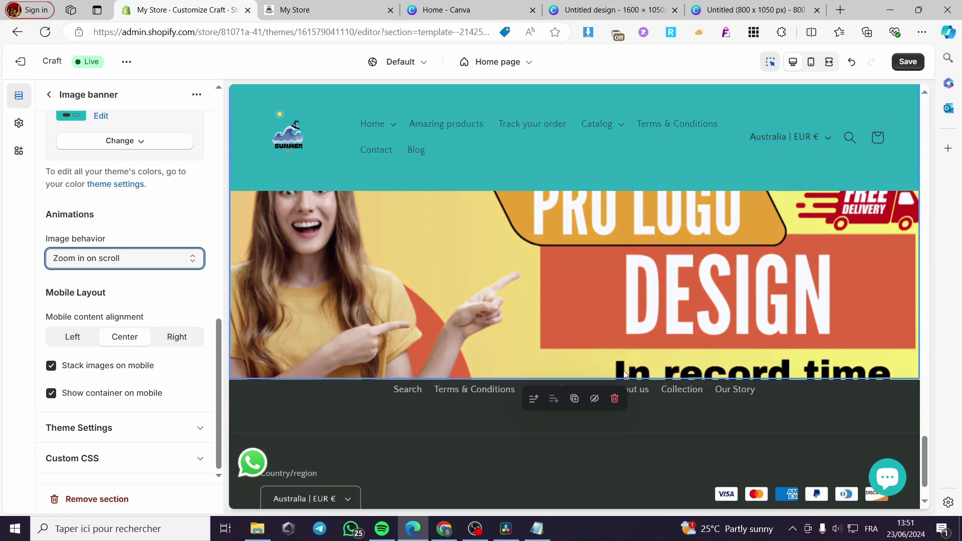
scroll(626, 400, up, 3)
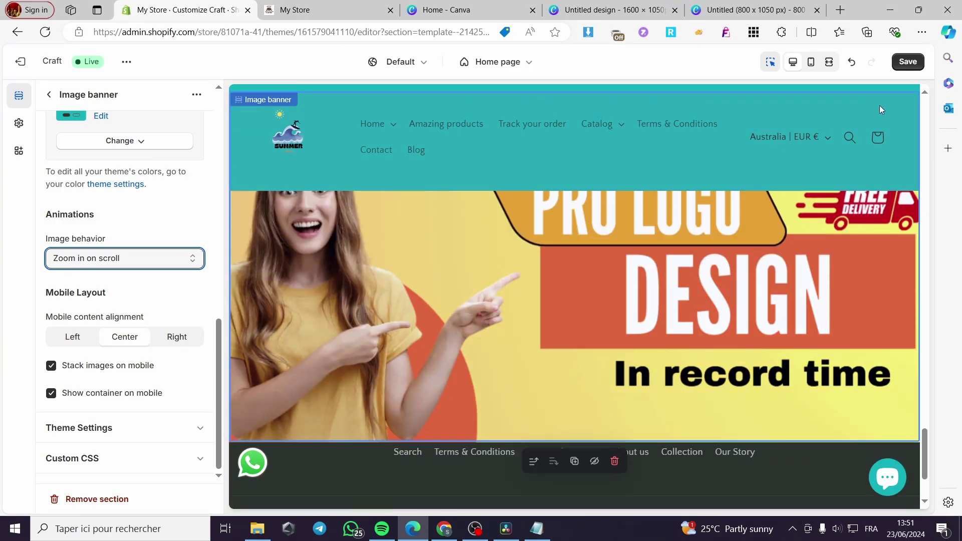
click(908, 62)
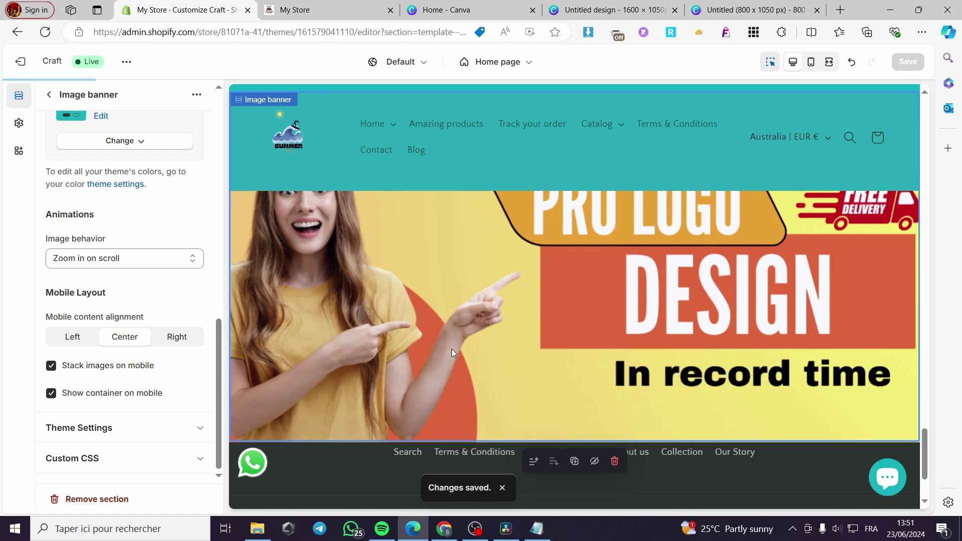
Step: Check the banner's zoom effect while moving through the preview, and view the section's Theme Settings options
scroll(466, 353, down, 3)
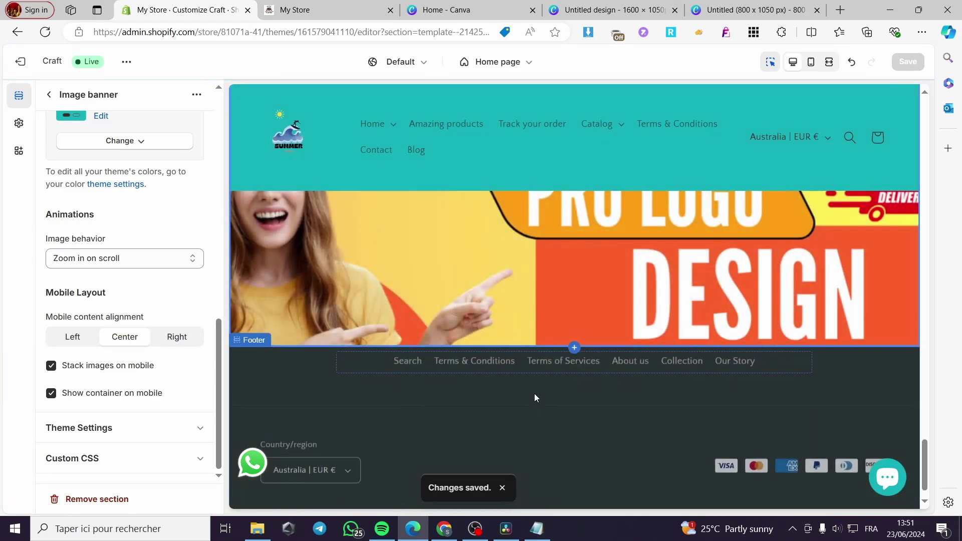
scroll(536, 400, up, 7)
scroll(541, 395, down, 7)
scroll(543, 378, up, 4)
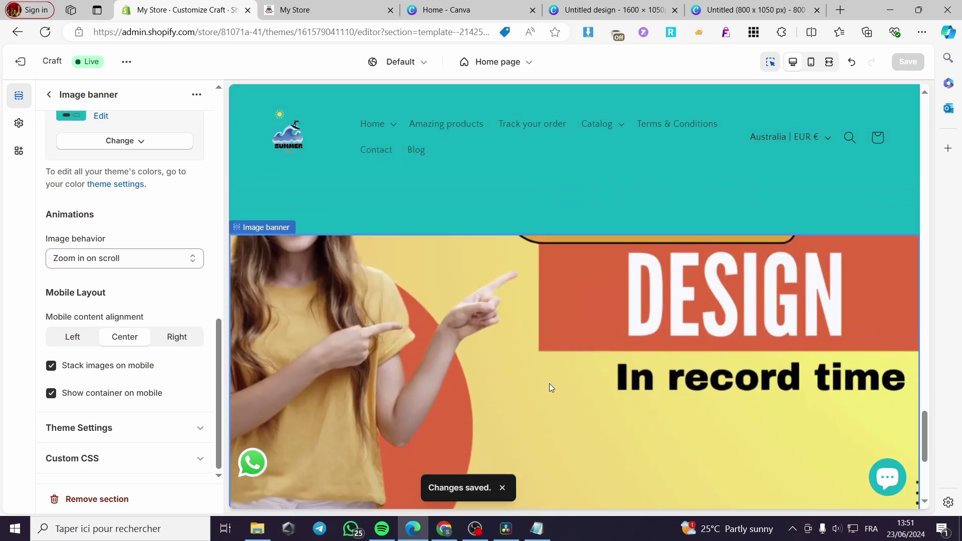
scroll(549, 384, down, 2)
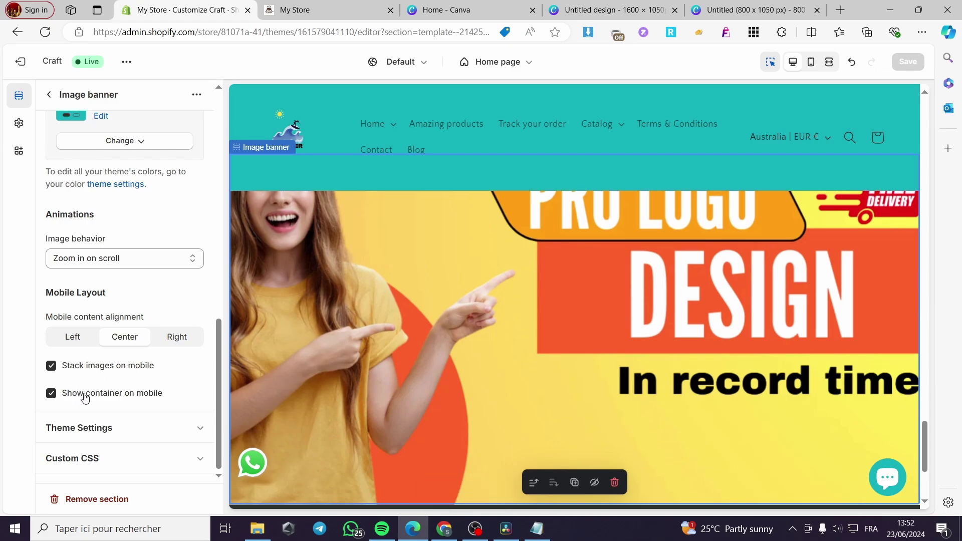
click(203, 434)
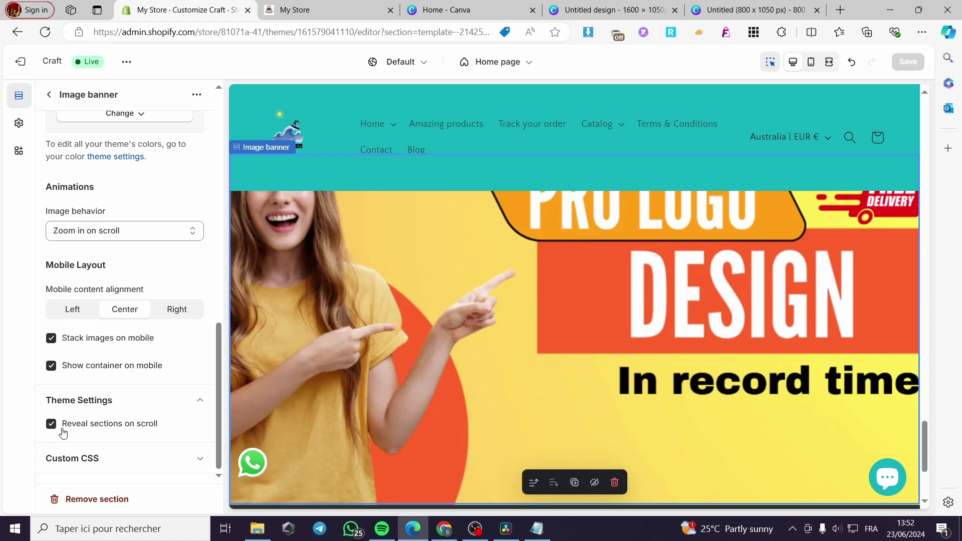
scroll(154, 432, up, 10)
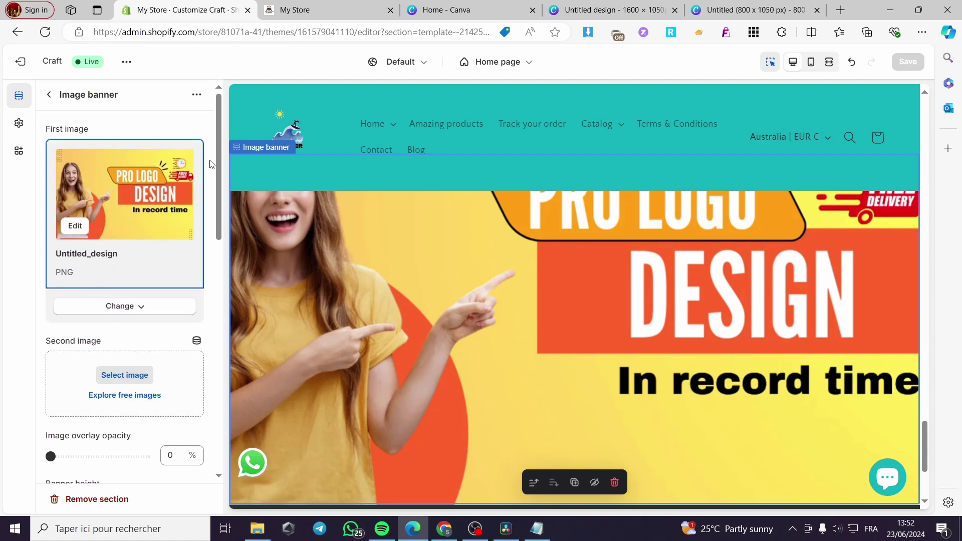
Step: Move the last Image banner section to the start of the Template sections, above Video Background, and check it in the preview
click(49, 95)
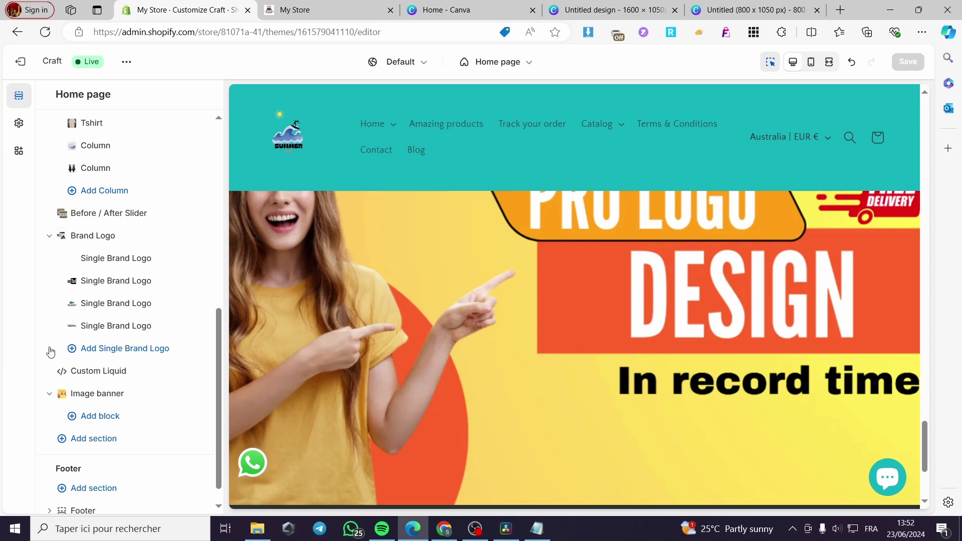
right_click(63, 400)
click(63, 397)
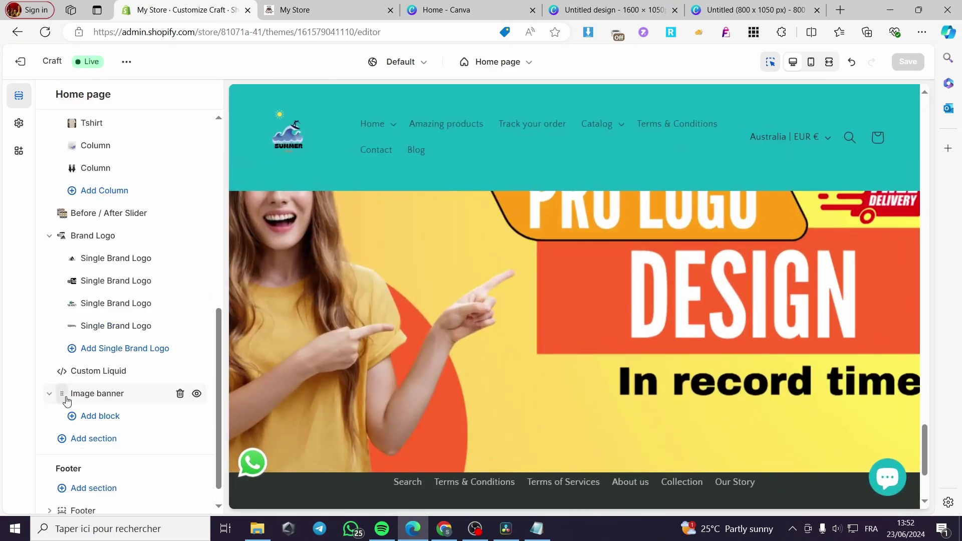
scroll(145, 361, up, 2)
scroll(90, 379, down, 1)
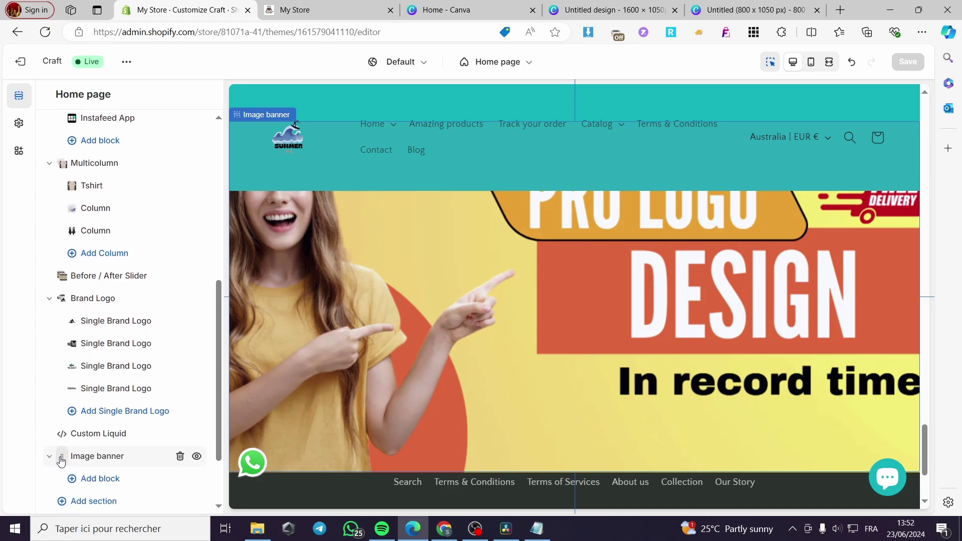
drag(62, 461, 43, 266)
scroll(511, 371, down, 5)
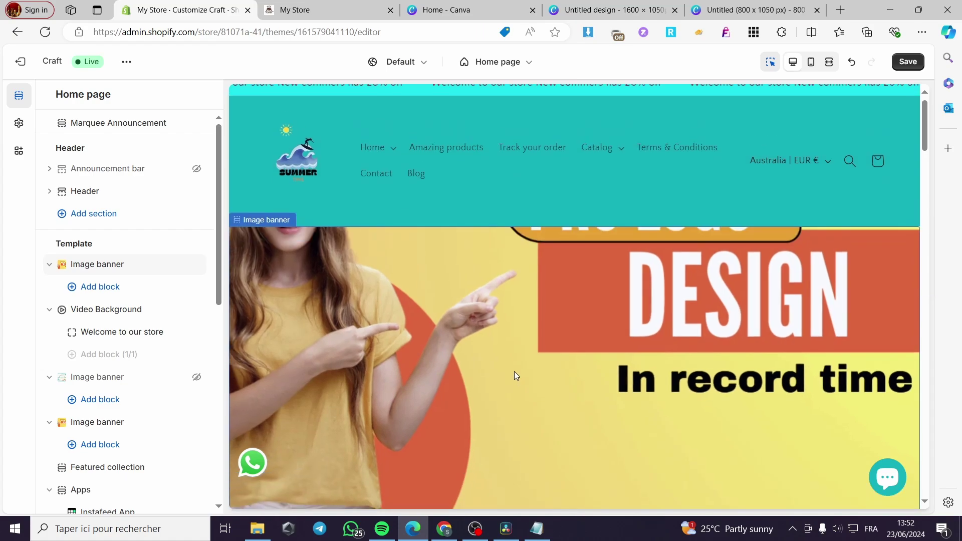
scroll(508, 362, up, 5)
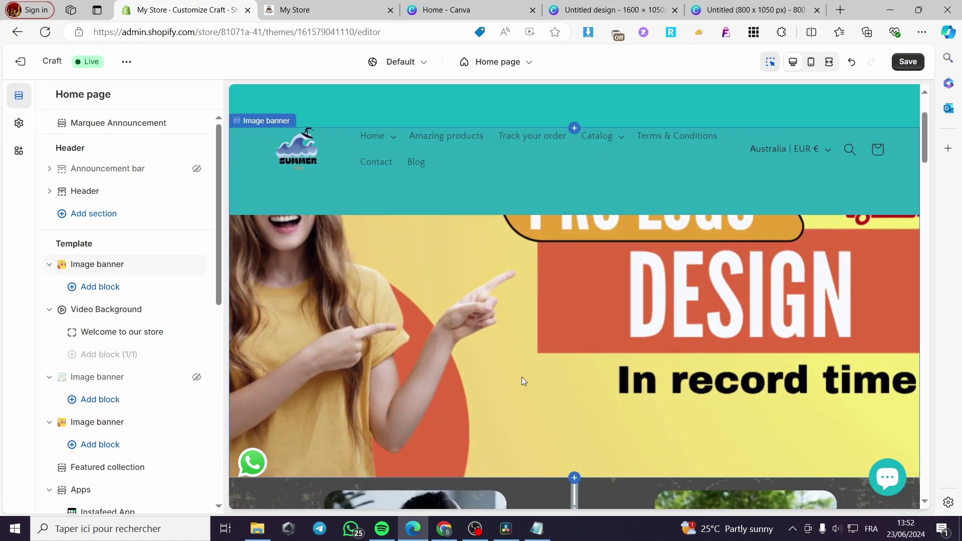
scroll(524, 372, down, 2)
scroll(527, 379, up, 2)
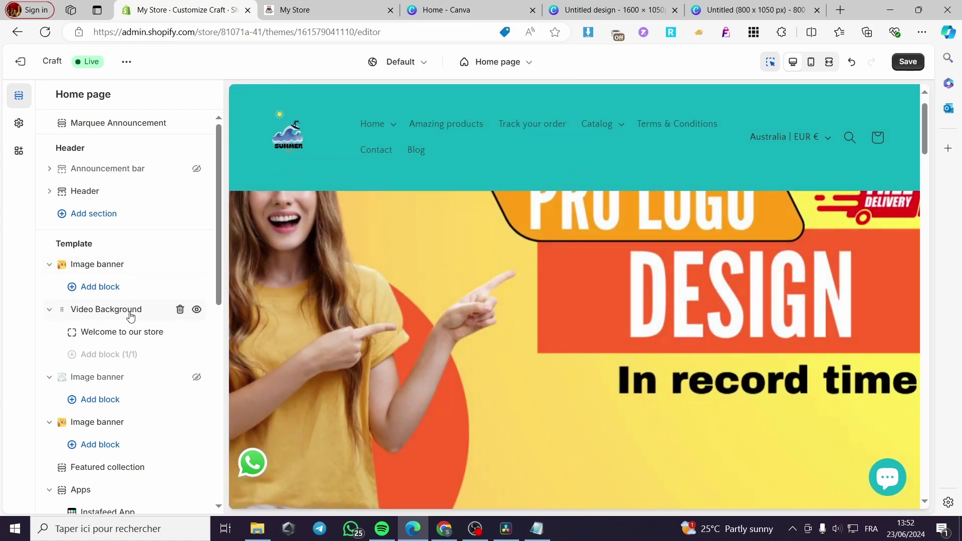
Step: Set the first Image banner's image behavior to None, check it in the home page preview, and save the theme
click(115, 269)
scroll(161, 345, down, 8)
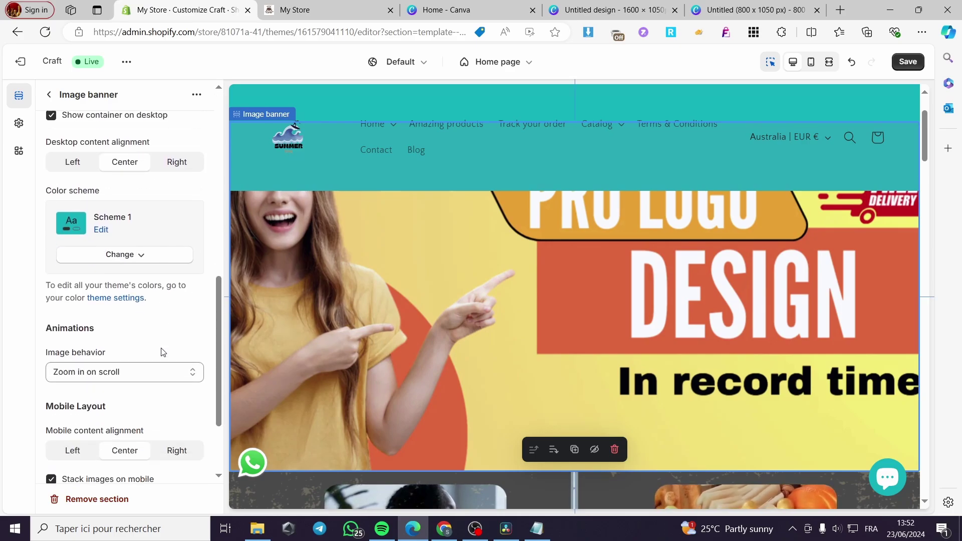
click(129, 366)
click(115, 381)
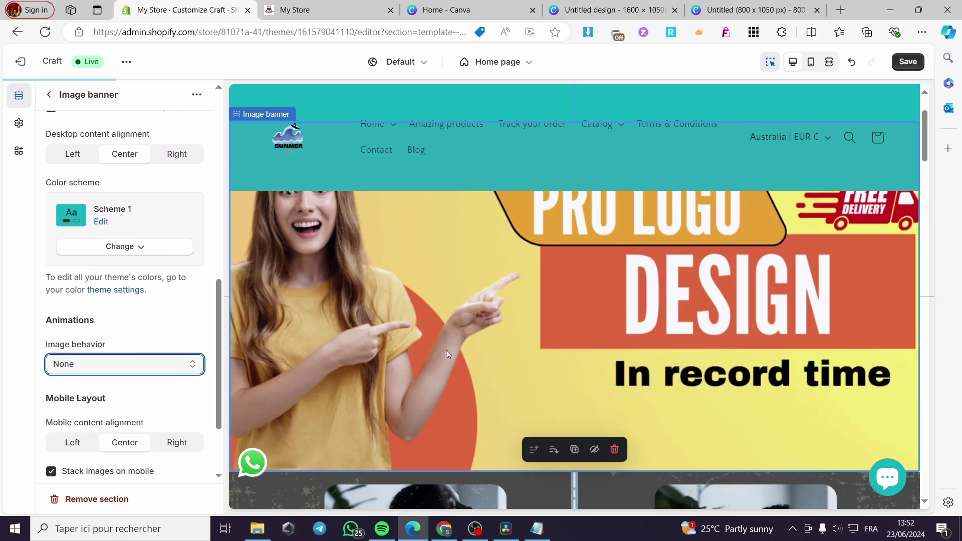
scroll(352, 371, down, 3)
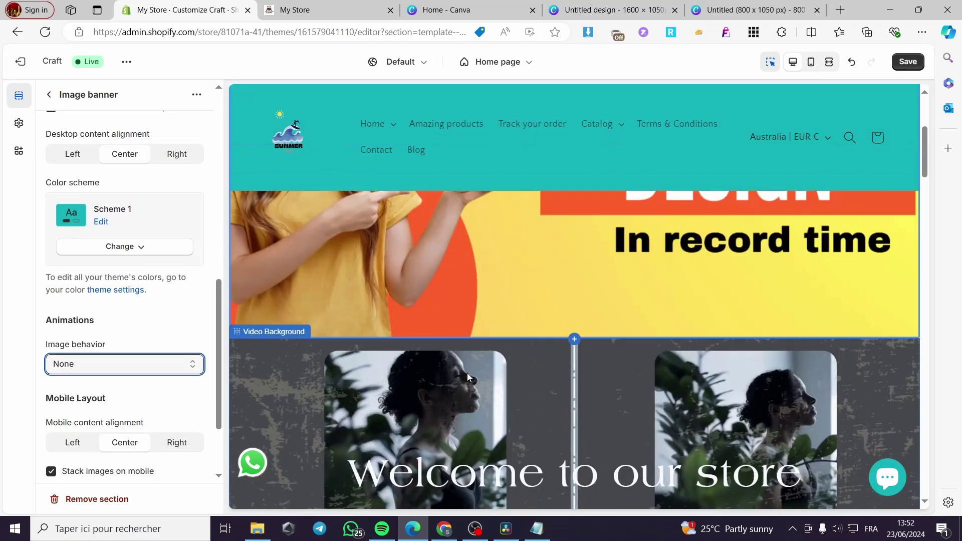
scroll(501, 363, up, 5)
scroll(541, 353, down, 1)
scroll(601, 335, up, 1)
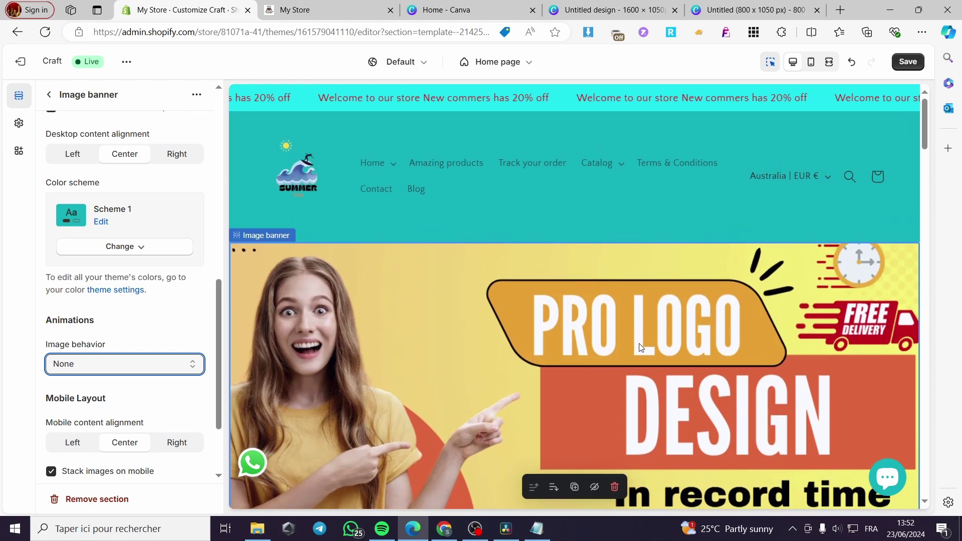
click(919, 64)
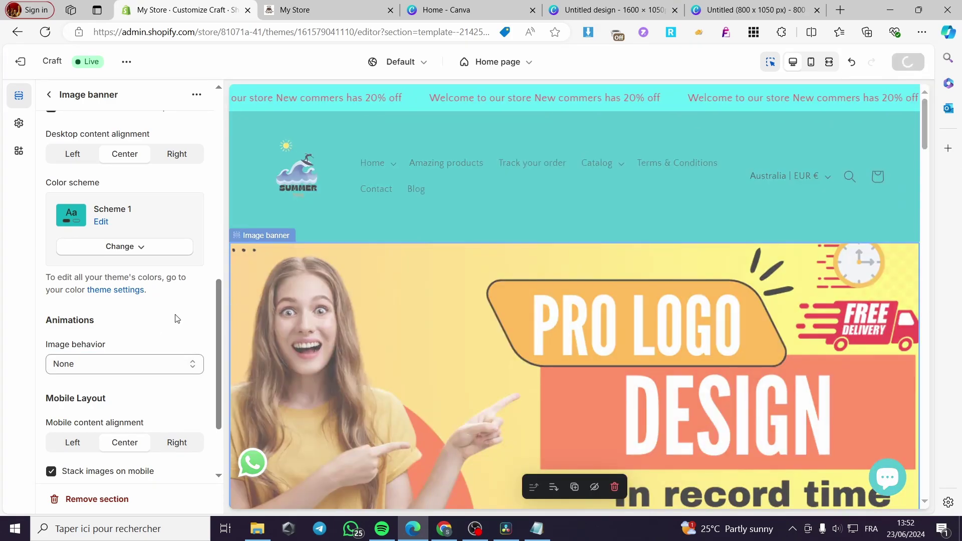